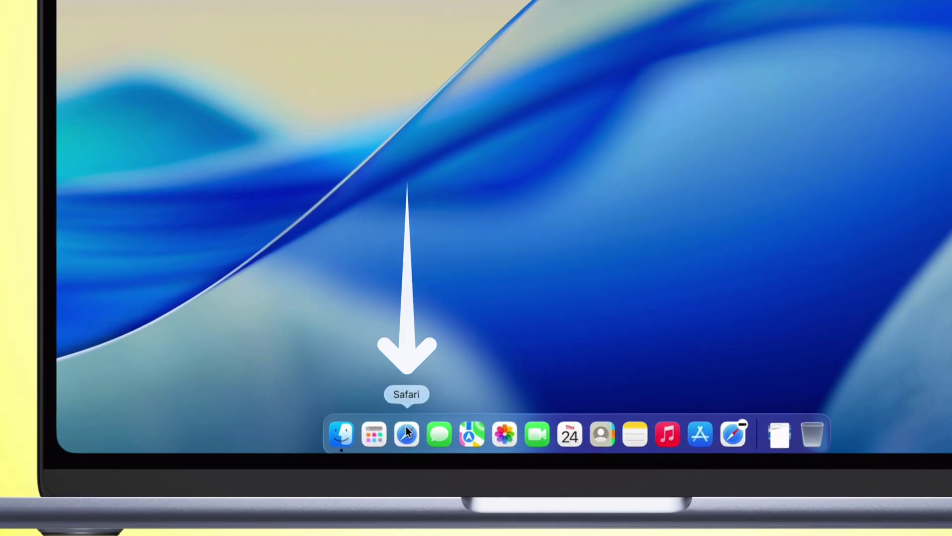
- Open Safari to google.com, check the Wi-Fi connection, and reload the page
{"action": "left_click", "coordinate": [357, 465]}
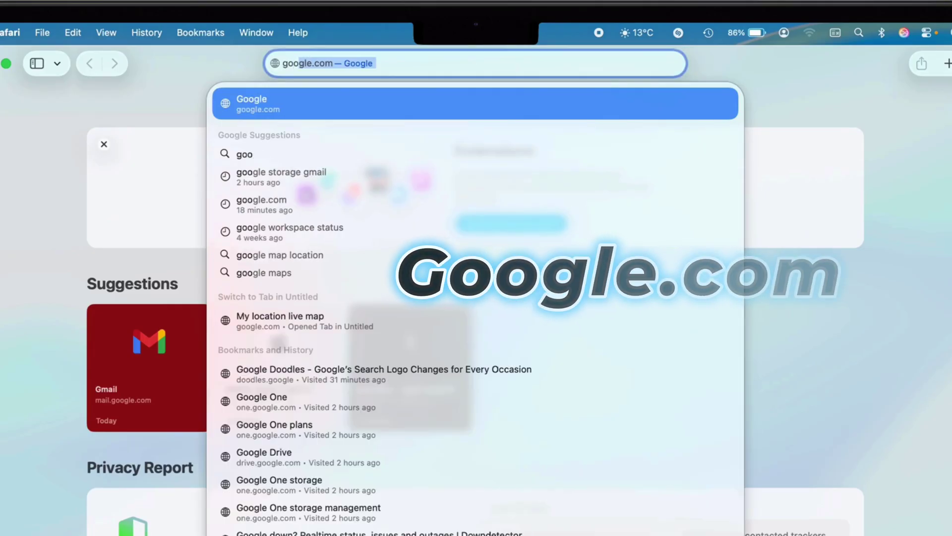
{"action": "type", "text": "gle.com"}
{"action": "key", "text": "Return"}
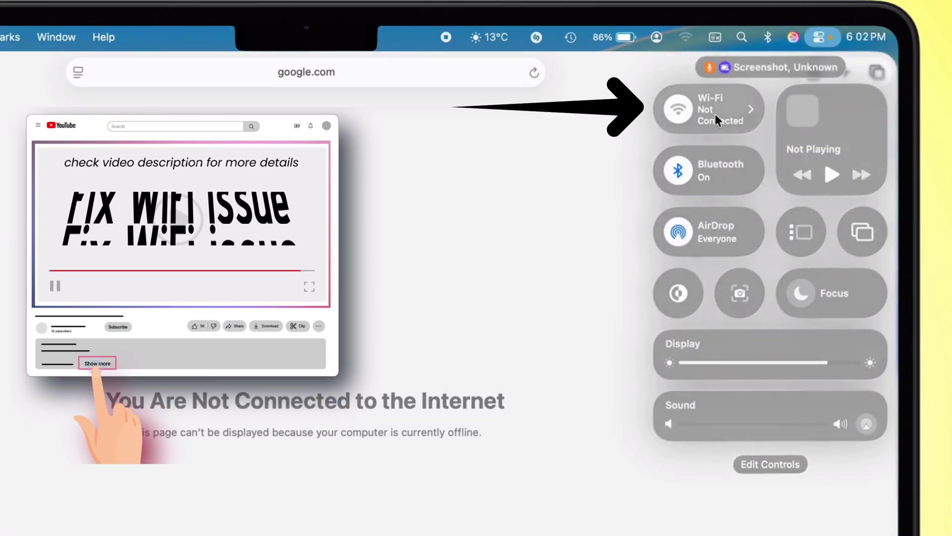
{"action": "left_click", "coordinate": [715, 111]}
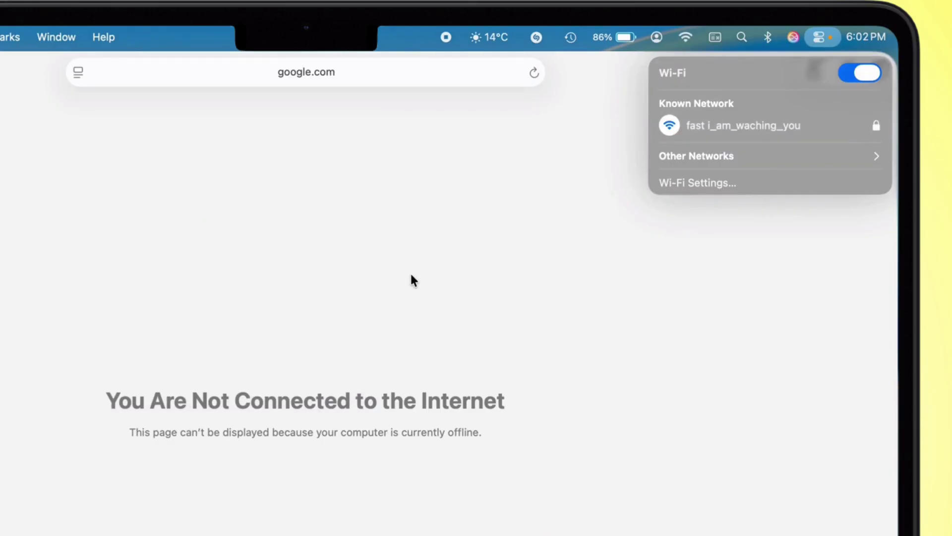
{"action": "left_click", "coordinate": [413, 279]}
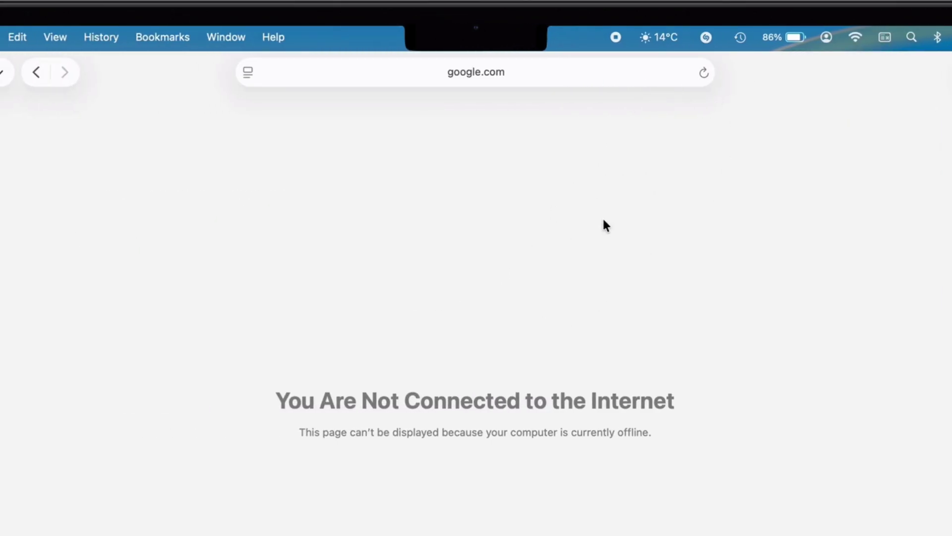
{"action": "left_click", "coordinate": [704, 72]}
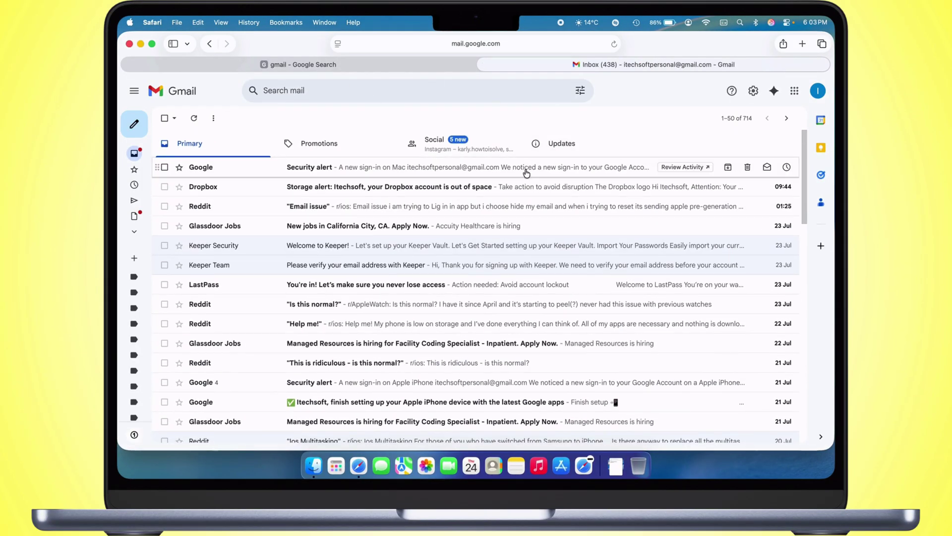
{"action": "scroll", "coordinate": [393, 255], "scroll_direction": "down", "scroll_amount": 2}
{"action": "scroll", "coordinate": [383, 264], "scroll_direction": "down", "scroll_amount": 2}
{"action": "scroll", "coordinate": [383, 263], "scroll_direction": "up", "scroll_amount": 4}
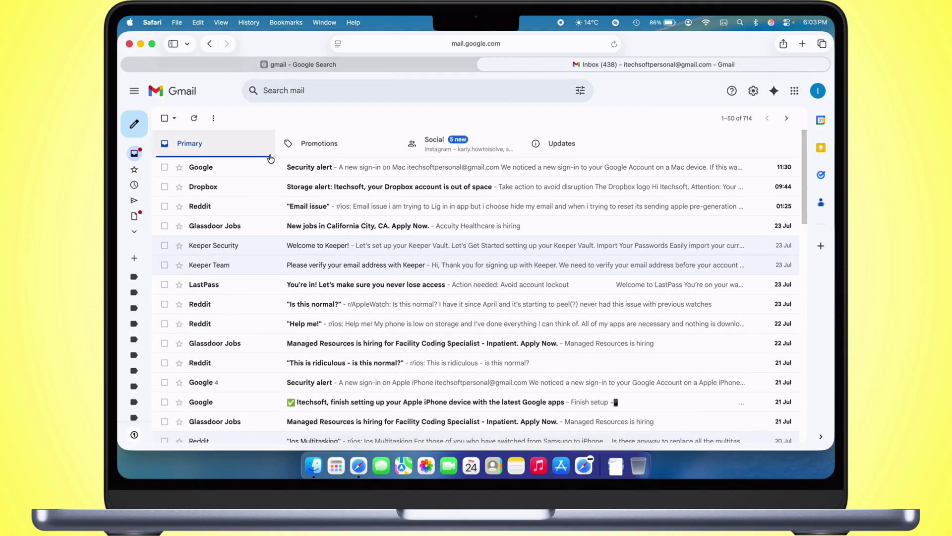
- Restart Safari and reach Downdetector's Gmail outage page through a downdetector.com search
{"action": "left_click", "coordinate": [129, 46]}
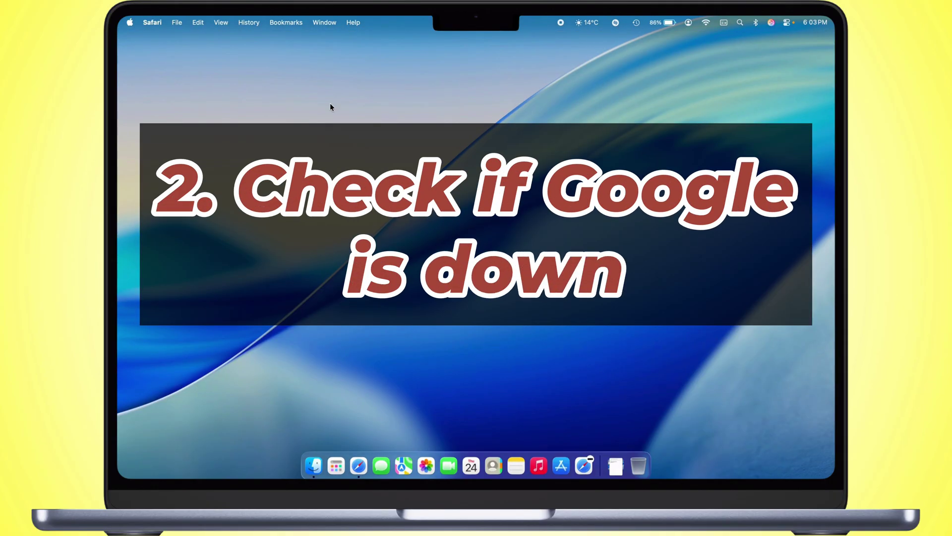
{"action": "left_click", "coordinate": [359, 466]}
{"action": "type", "text": "google.com"}
{"action": "key", "text": "Return"}
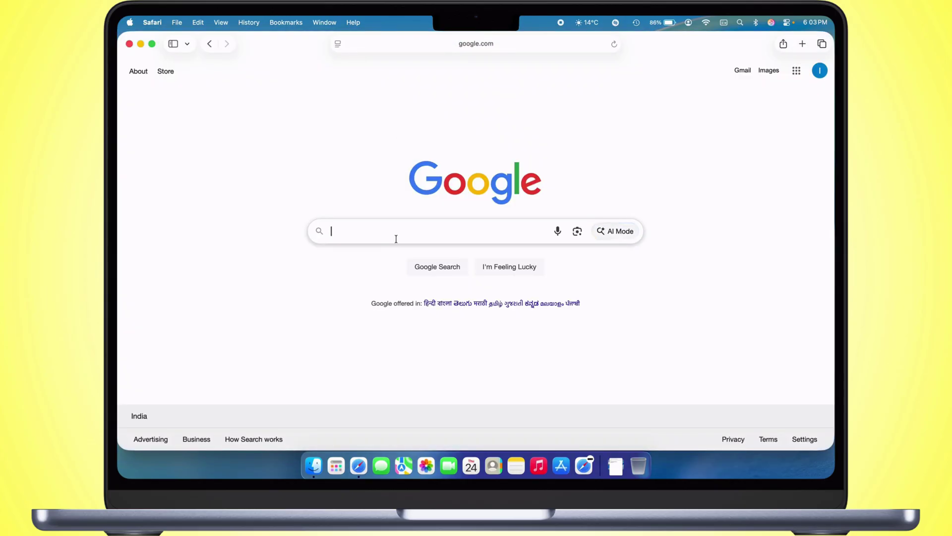
{"action": "type", "text": "dow"}
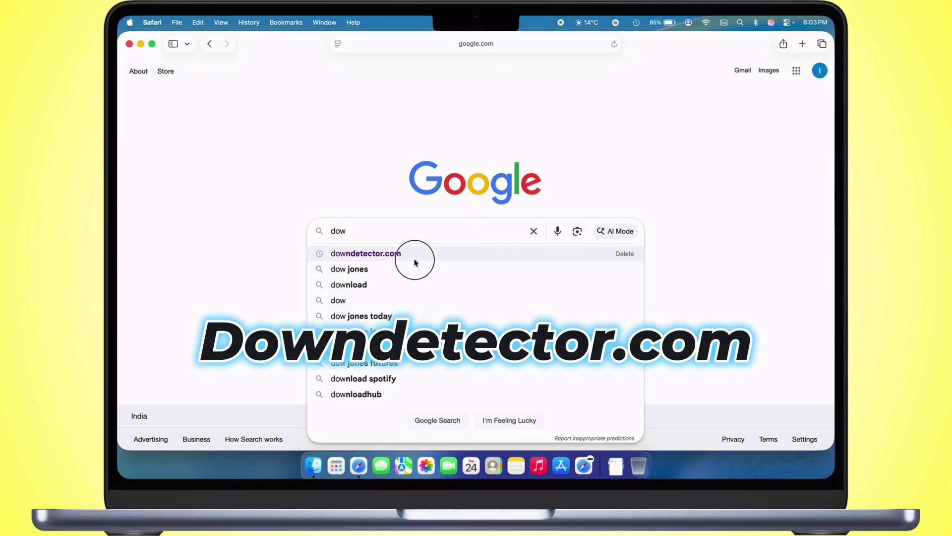
{"action": "left_click", "coordinate": [414, 256]}
{"action": "left_click", "coordinate": [251, 172]}
{"action": "type", "text": "gm"}
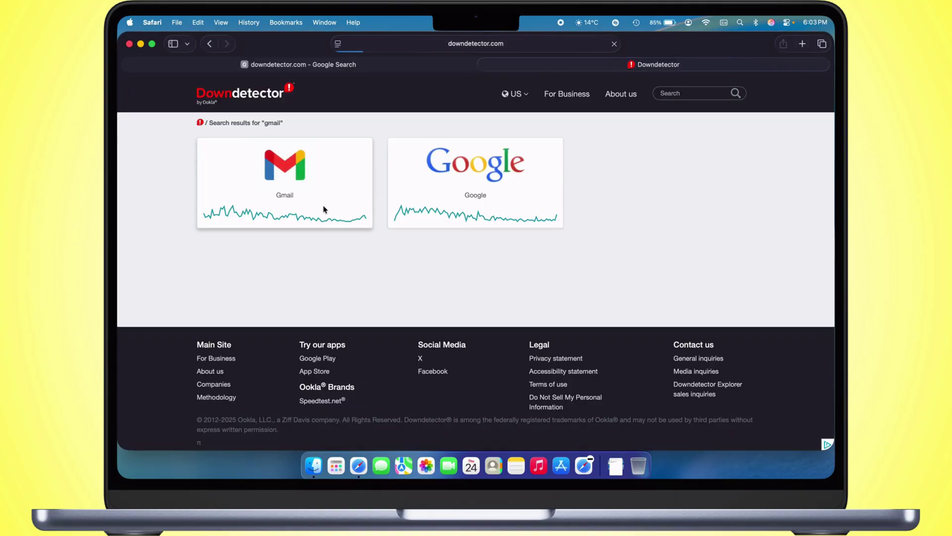
{"action": "left_click", "coordinate": [324, 210]}
{"action": "scroll", "coordinate": [372, 313], "scroll_direction": "down", "scroll_amount": 2}
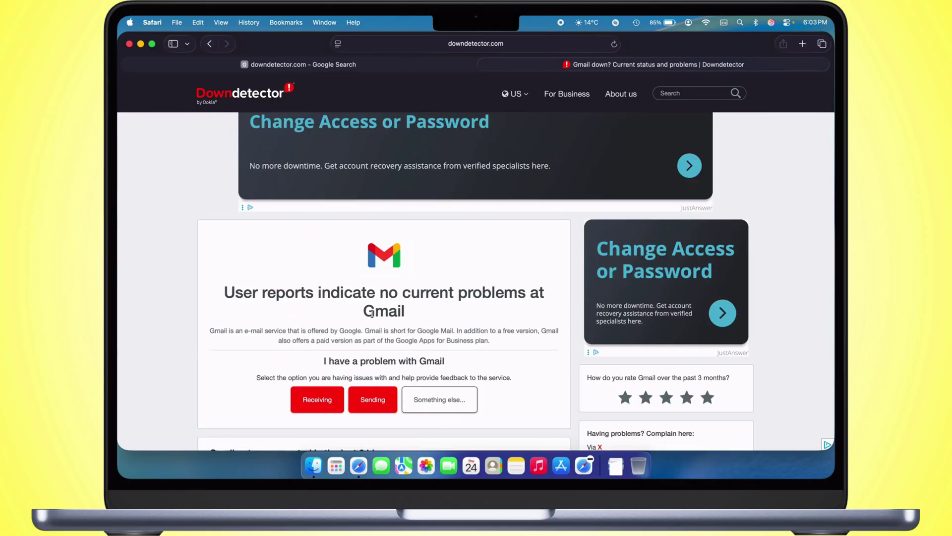
{"action": "scroll", "coordinate": [354, 292], "scroll_direction": "down", "scroll_amount": 3}
{"action": "scroll", "coordinate": [523, 231], "scroll_direction": "down", "scroll_amount": 3}
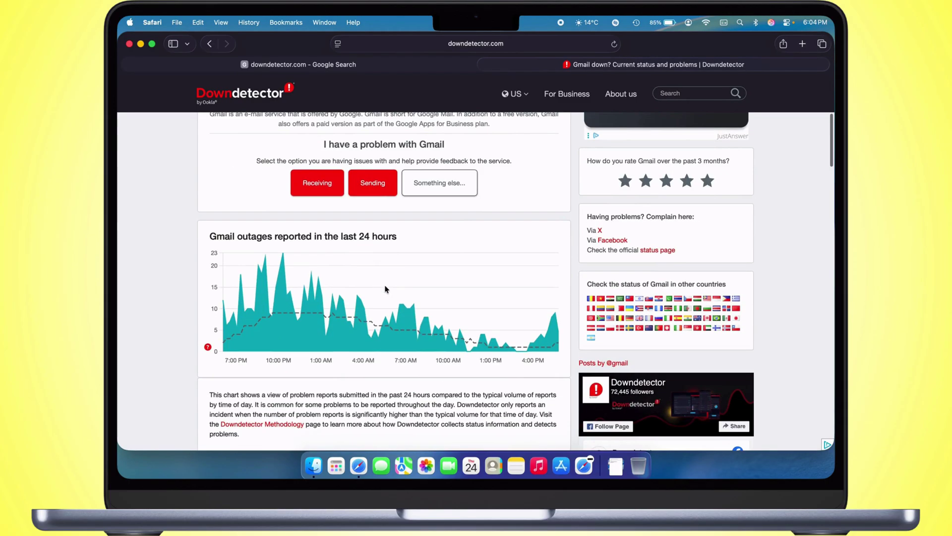
{"action": "scroll", "coordinate": [357, 339], "scroll_direction": "down", "scroll_amount": 2}
{"action": "scroll", "coordinate": [357, 338], "scroll_direction": "down", "scroll_amount": 2}
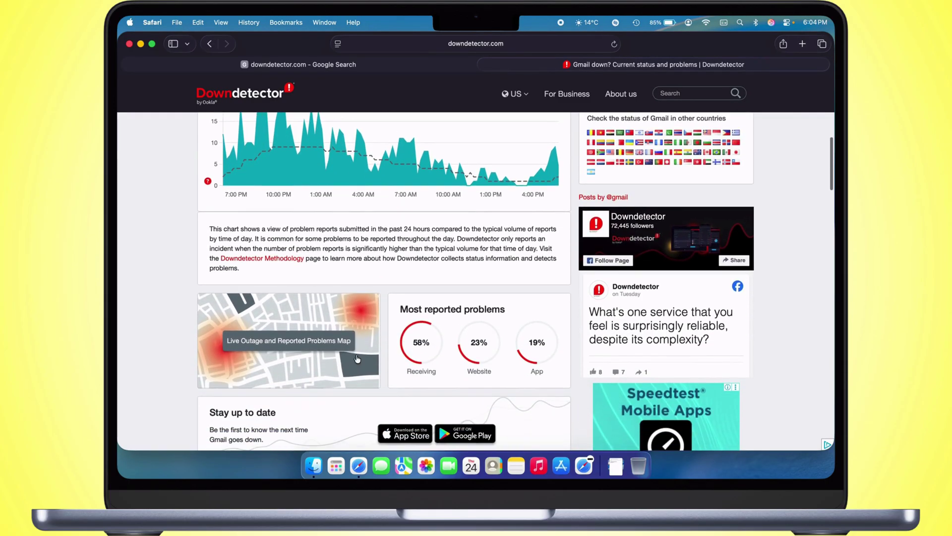
{"action": "scroll", "coordinate": [305, 265], "scroll_direction": "up", "scroll_amount": 2}
{"action": "scroll", "coordinate": [305, 270], "scroll_direction": "up", "scroll_amount": 2}
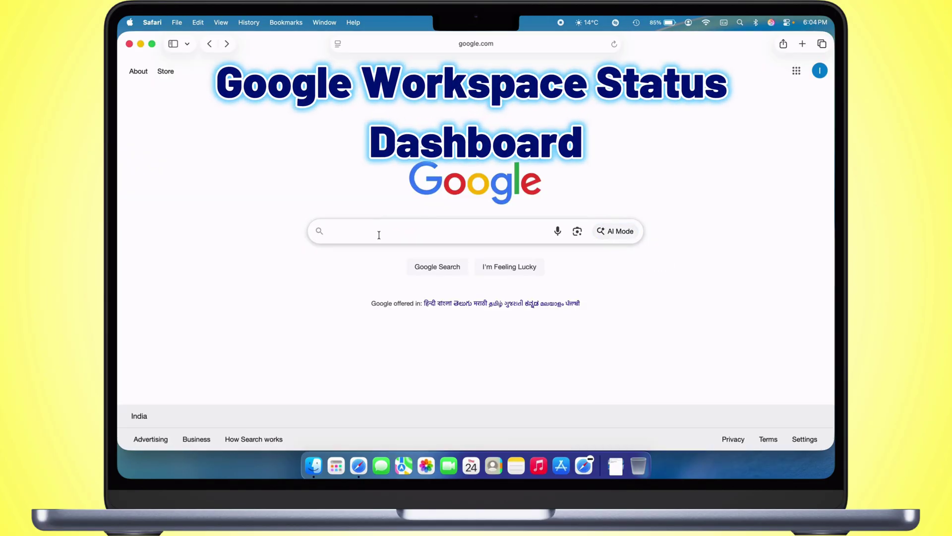
{"action": "type", "text": "goo"}
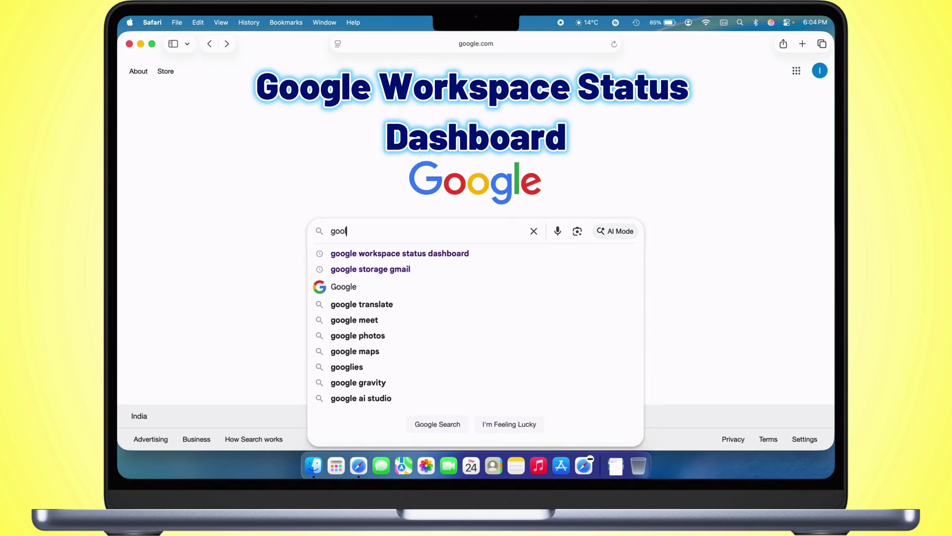
- Search for and open the Google Workspace Status Dashboard
{"action": "key", "text": "Down"}
{"action": "key", "text": "Return"}
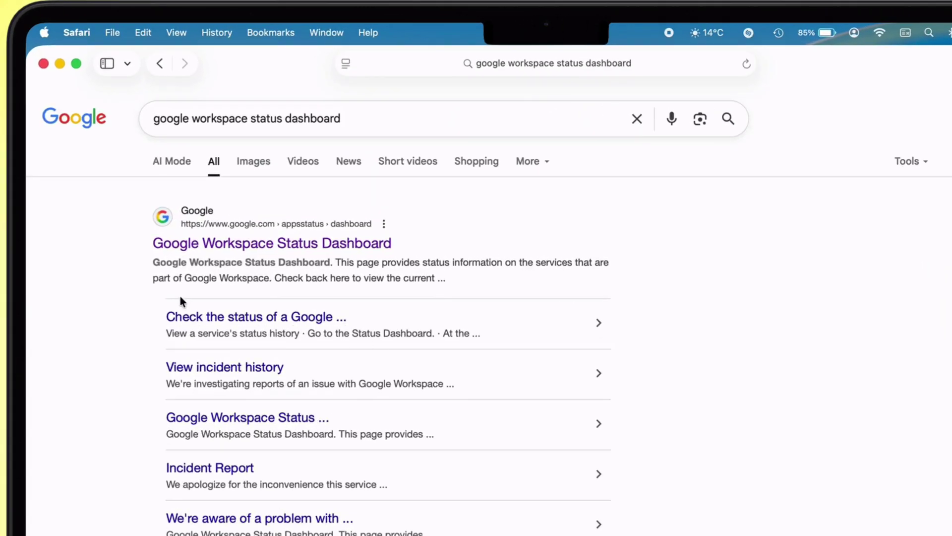
{"action": "left_click", "coordinate": [256, 246]}
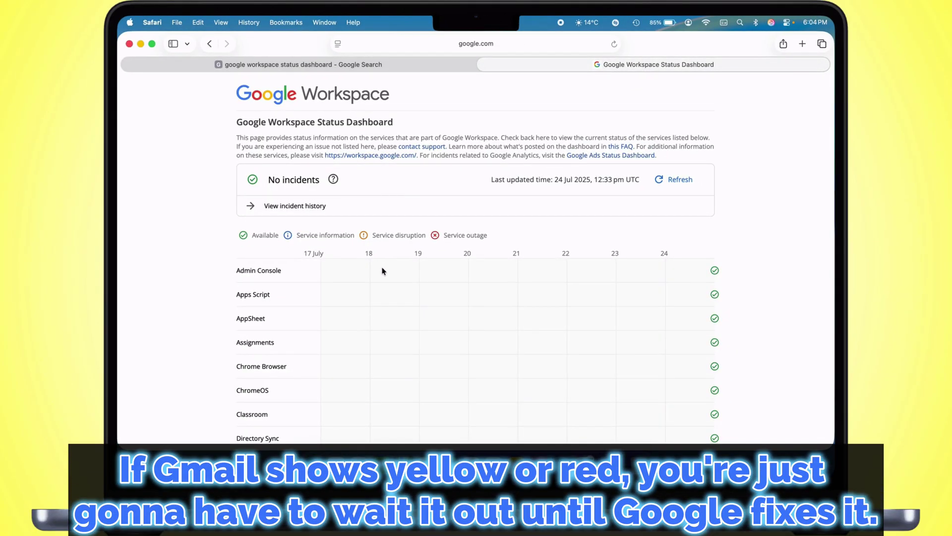
{"action": "scroll", "coordinate": [383, 271], "scroll_direction": "down", "scroll_amount": 2}
{"action": "scroll", "coordinate": [408, 256], "scroll_direction": "down", "scroll_amount": 1}
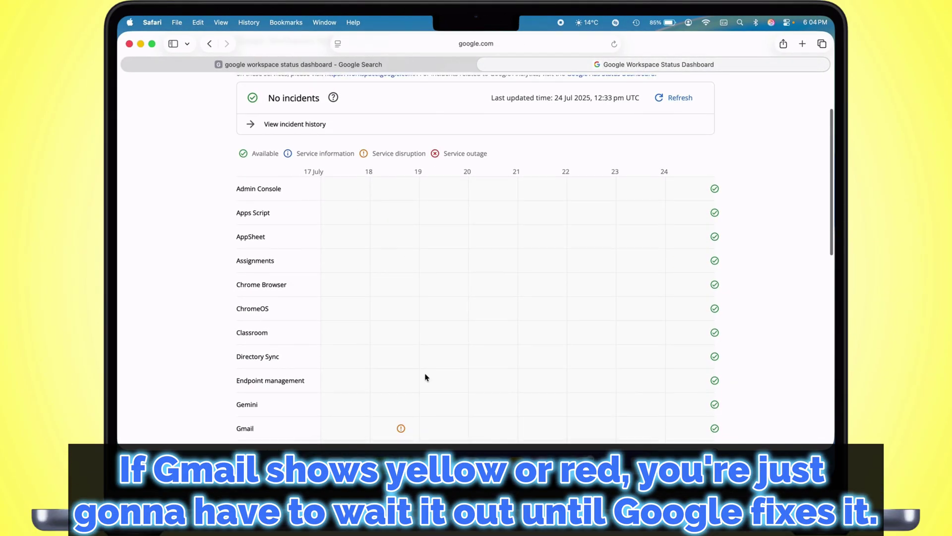
- View Gmail's 18 July disruption details, return to the status grid, and close Safari
{"action": "left_click", "coordinate": [400, 431]}
{"action": "scroll", "coordinate": [270, 398], "scroll_direction": "down", "scroll_amount": 1}
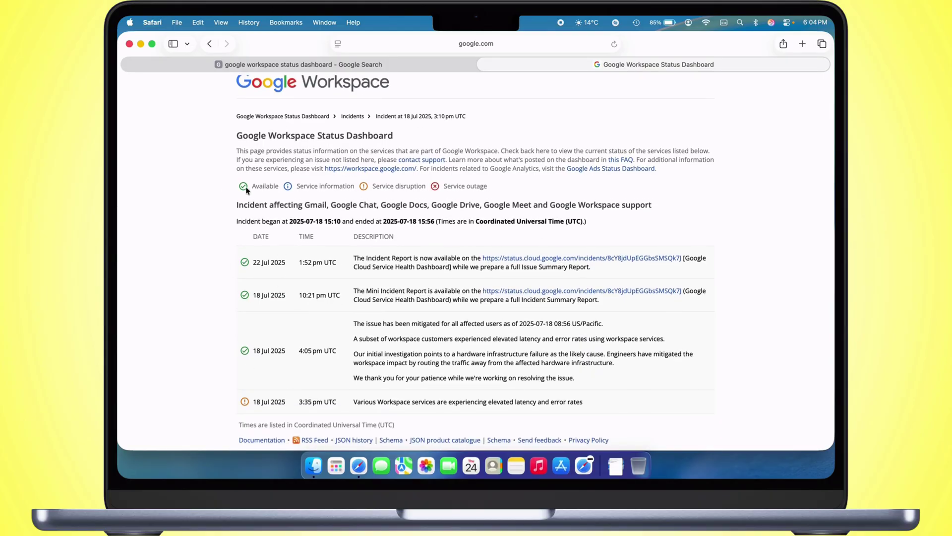
{"action": "left_click", "coordinate": [210, 46]}
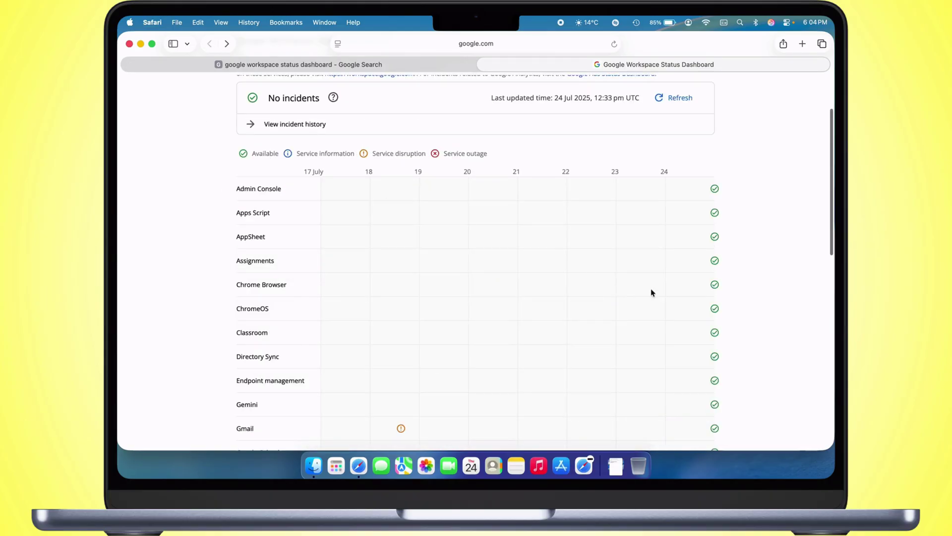
{"action": "scroll", "coordinate": [678, 295], "scroll_direction": "down", "scroll_amount": 3}
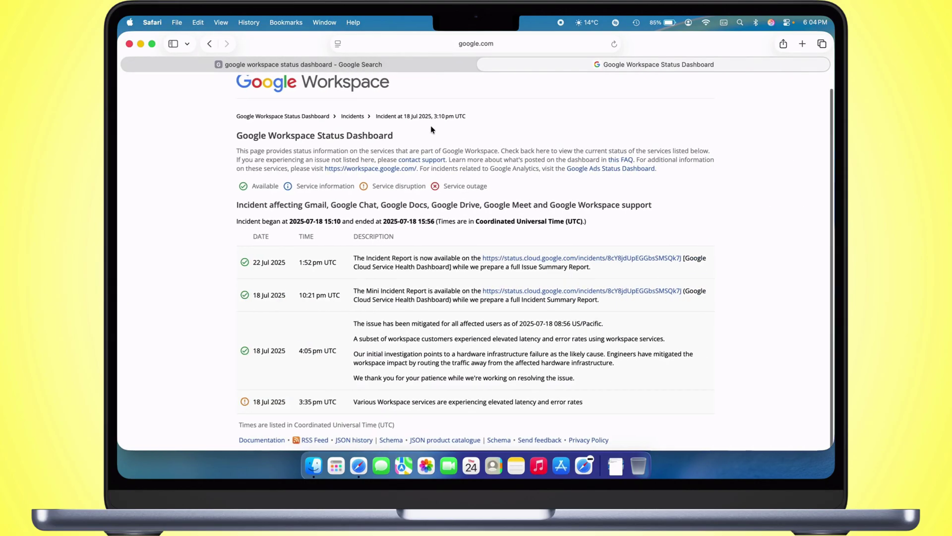
{"action": "scroll", "coordinate": [330, 212], "scroll_direction": "up", "scroll_amount": 5}
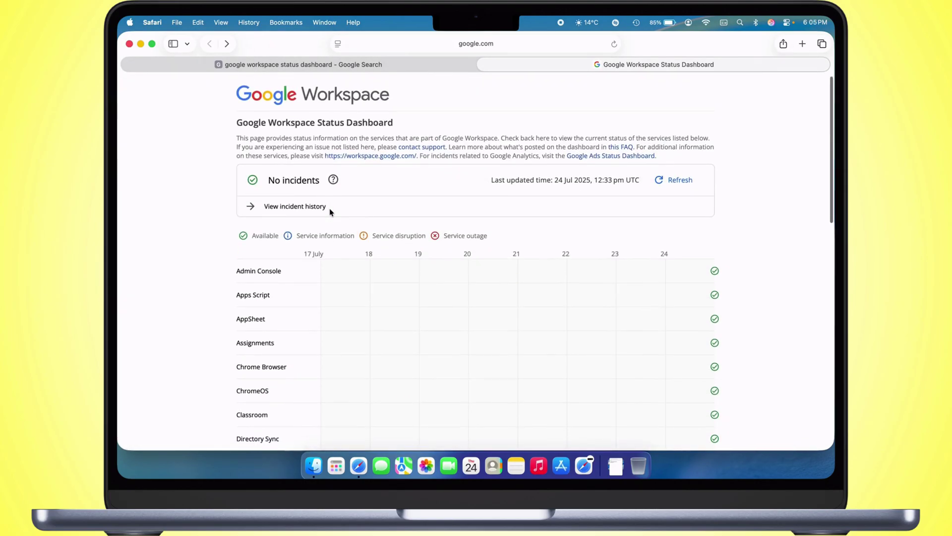
{"action": "left_click", "coordinate": [128, 43]}
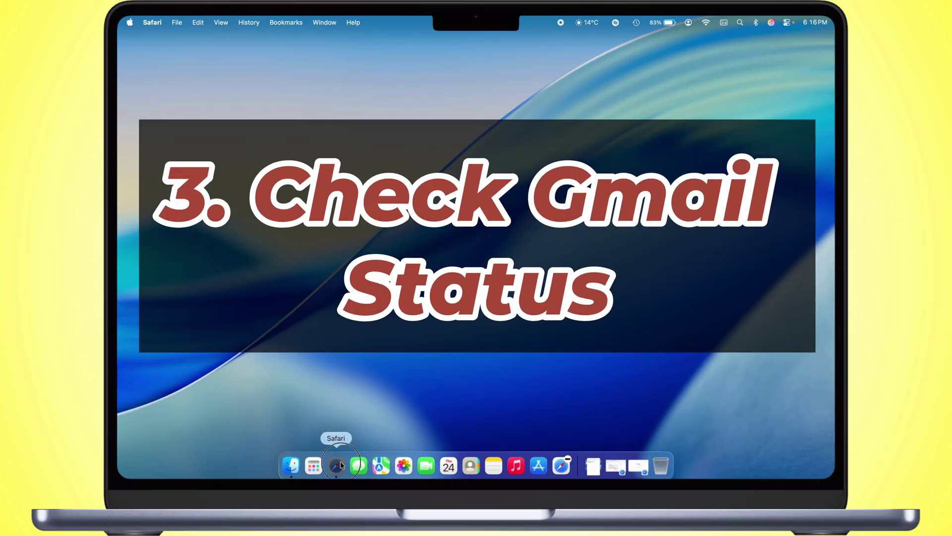
- Reopen Safari and pick the Google Workspace status dashboard search suggestion
{"action": "left_click", "coordinate": [347, 465]}
{"action": "type", "text": "goo"}
{"action": "key", "text": "Down"}
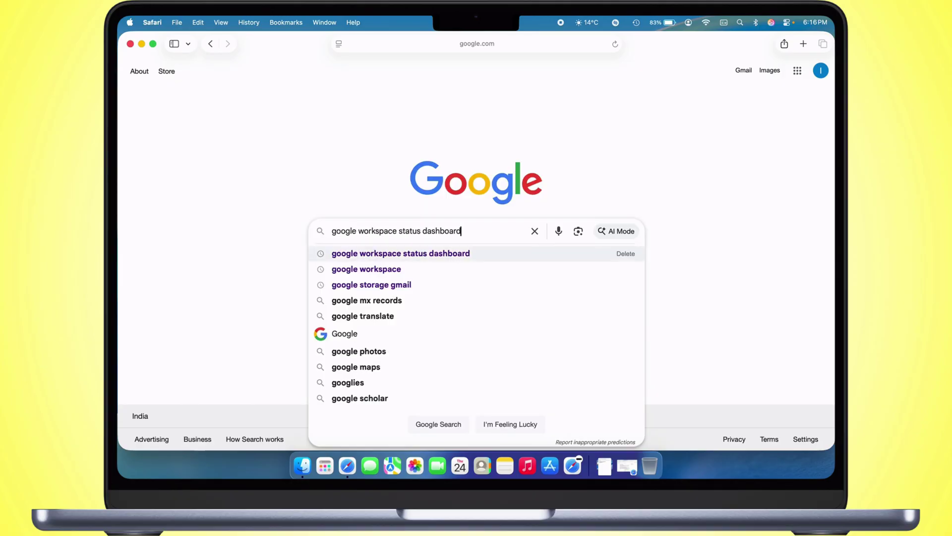
{"action": "key", "text": "Down"}
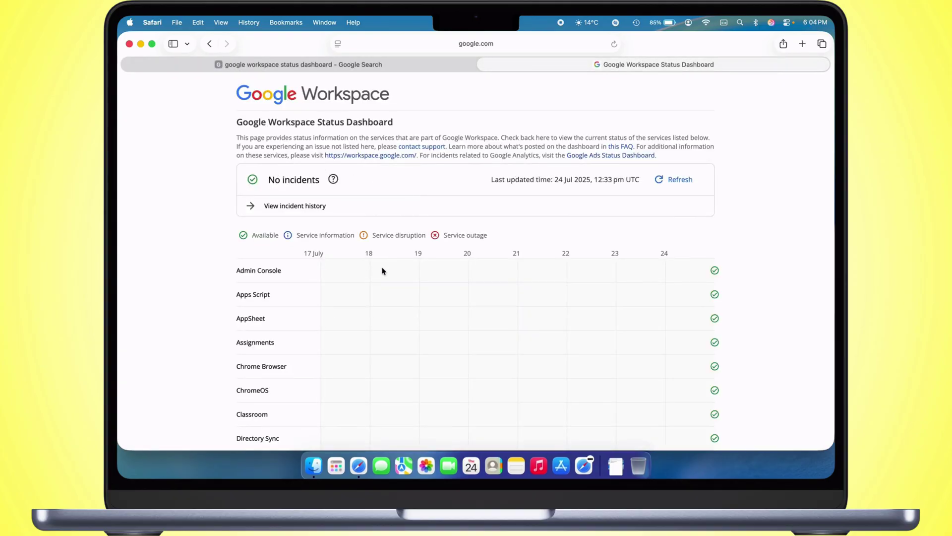
{"action": "scroll", "coordinate": [383, 270], "scroll_direction": "down", "scroll_amount": 2}
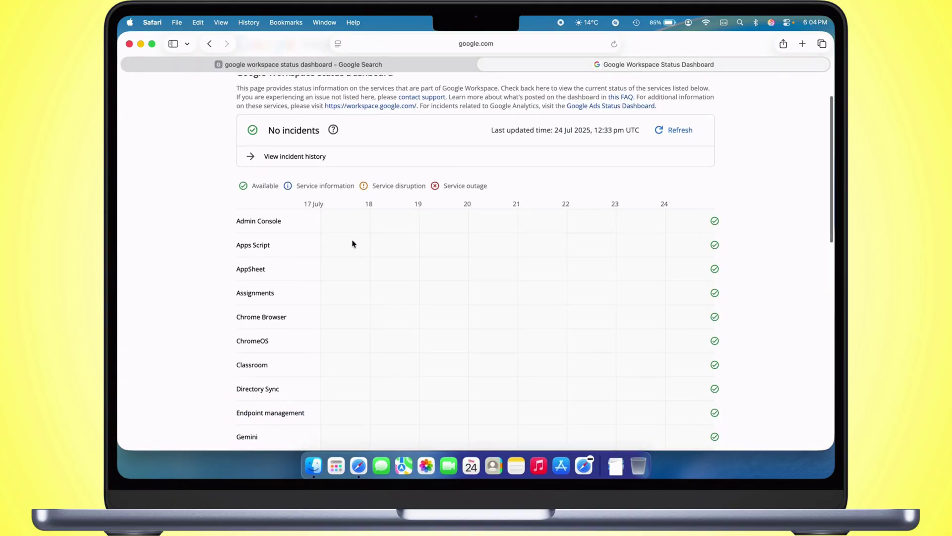
{"action": "scroll", "coordinate": [689, 293], "scroll_direction": "down", "scroll_amount": 2}
{"action": "scroll", "coordinate": [720, 272], "scroll_direction": "down", "scroll_amount": 3}
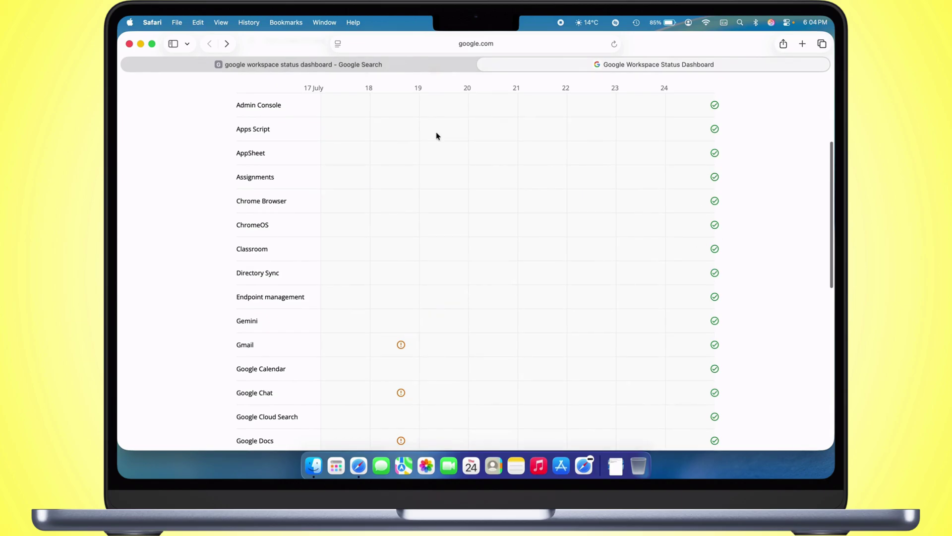
{"action": "scroll", "coordinate": [400, 156], "scroll_direction": "up", "scroll_amount": 4}
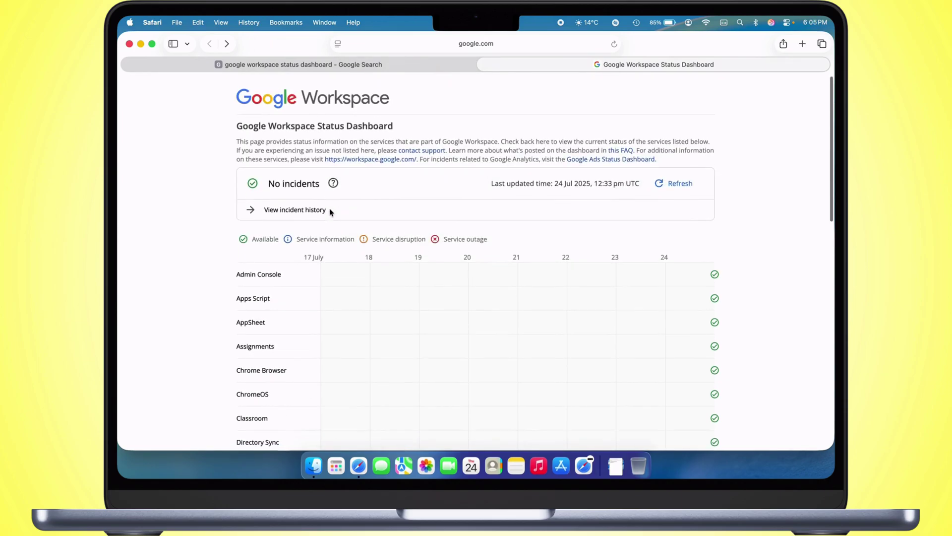
- Minimize and restore Safari, then search 'google workspace' and open the Google Workspace site
{"action": "left_click", "coordinate": [129, 45]}
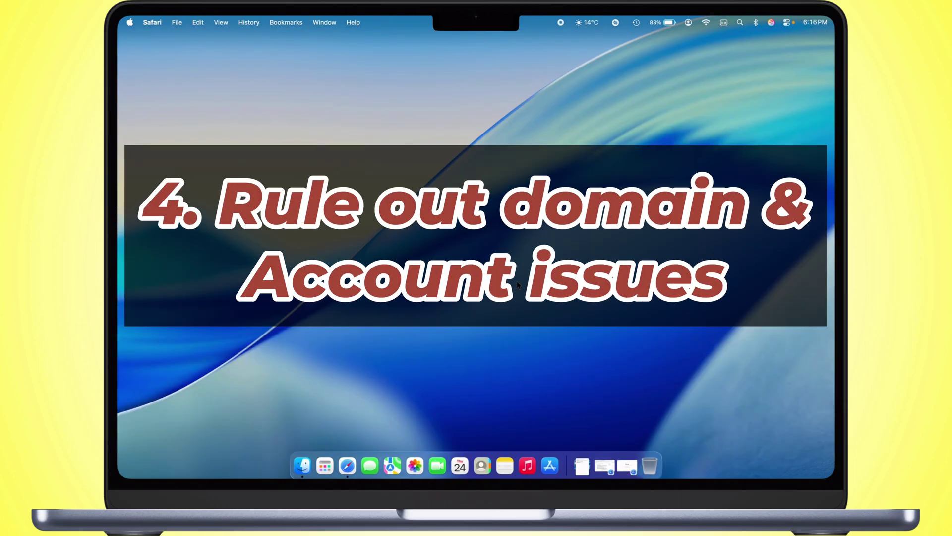
{"action": "left_click", "coordinate": [347, 466]}
{"action": "type", "text": "g"}
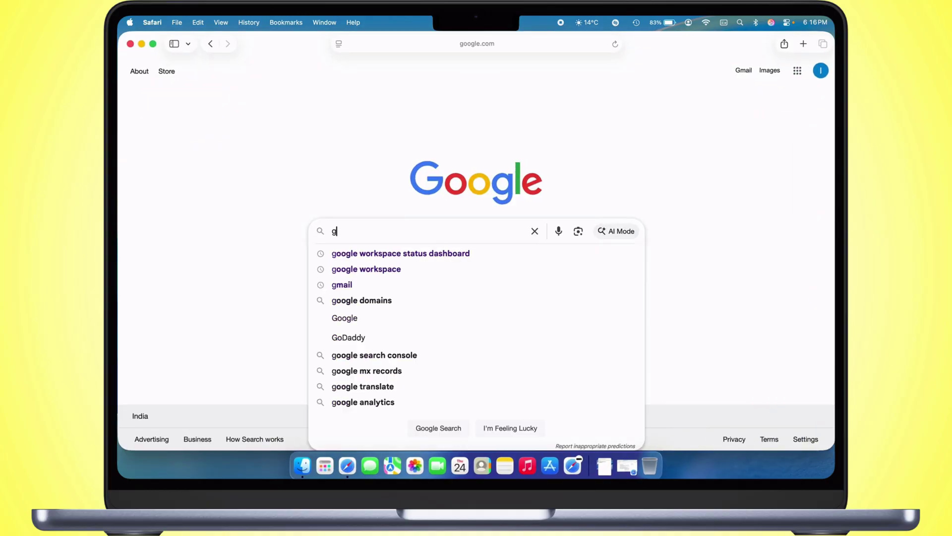
{"action": "type", "text": "ooo"}
{"action": "key", "text": "Down"}
{"action": "key", "text": "Down"}
{"action": "key", "text": "Return"}
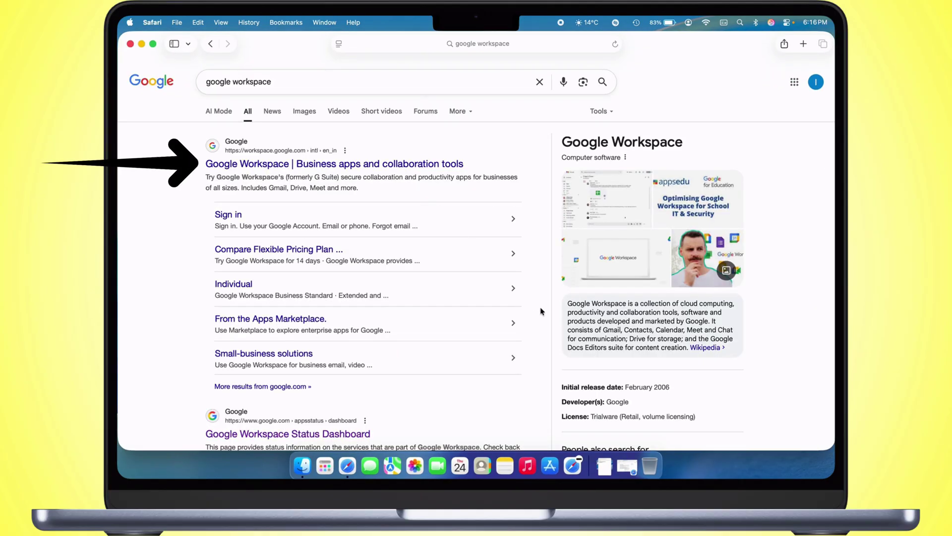
{"action": "left_click", "coordinate": [317, 166]}
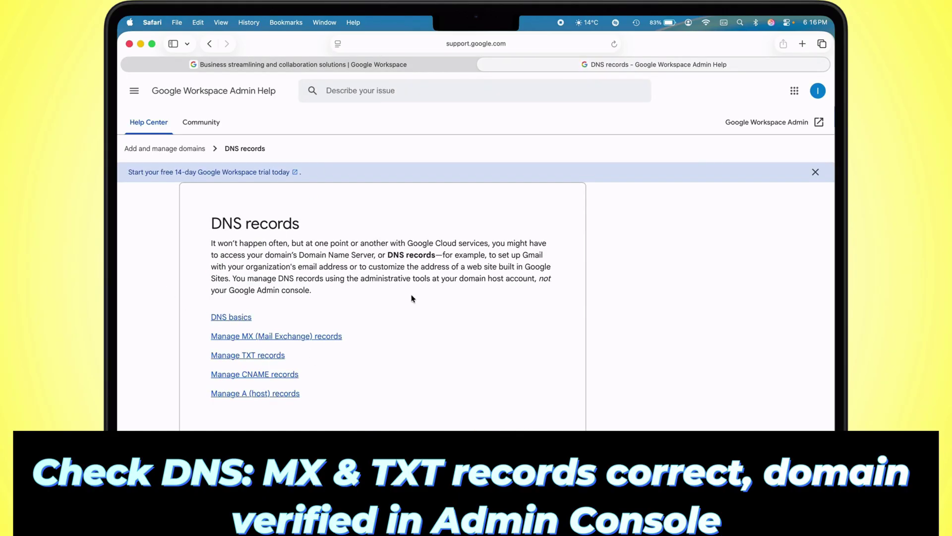
{"action": "scroll", "coordinate": [273, 224], "scroll_direction": "down", "scroll_amount": 2}
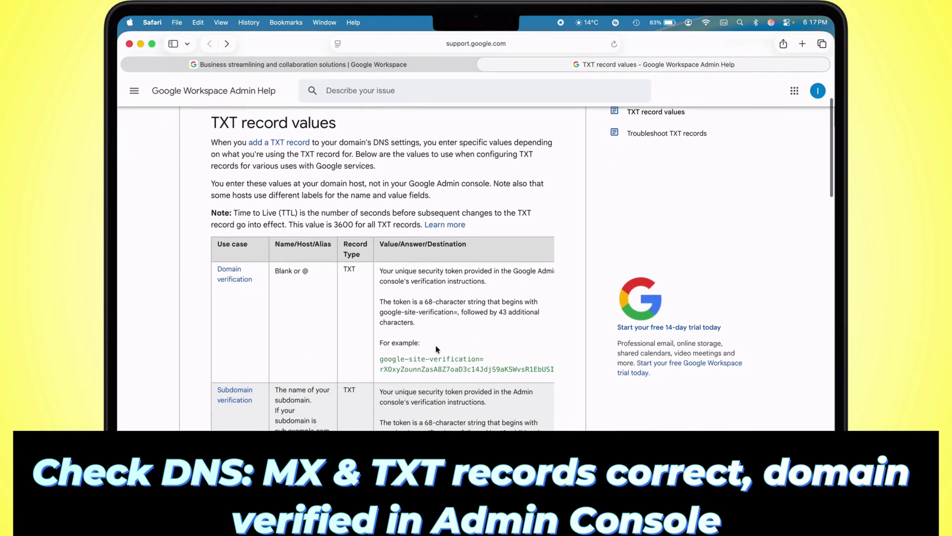
{"action": "scroll", "coordinate": [382, 297], "scroll_direction": "down", "scroll_amount": 3}
{"action": "scroll", "coordinate": [382, 297], "scroll_direction": "down", "scroll_amount": 7}
{"action": "scroll", "coordinate": [383, 298], "scroll_direction": "down", "scroll_amount": 5}
{"action": "scroll", "coordinate": [382, 298], "scroll_direction": "down", "scroll_amount": 8}
{"action": "scroll", "coordinate": [383, 298], "scroll_direction": "down", "scroll_amount": 4}
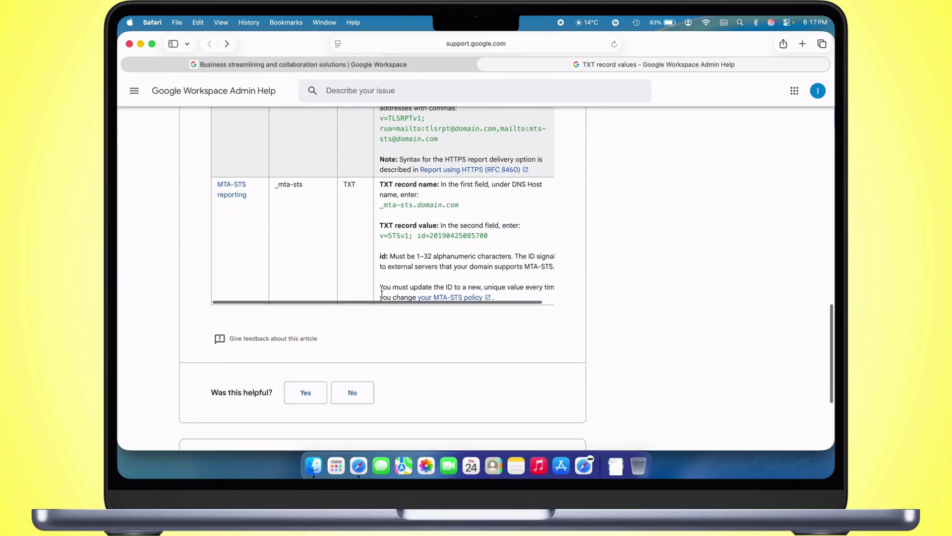
{"action": "scroll", "coordinate": [382, 297], "scroll_direction": "up", "scroll_amount": 1}
{"action": "scroll", "coordinate": [383, 297], "scroll_direction": "up", "scroll_amount": 15}
{"action": "scroll", "coordinate": [713, 292], "scroll_direction": "up", "scroll_amount": 3}
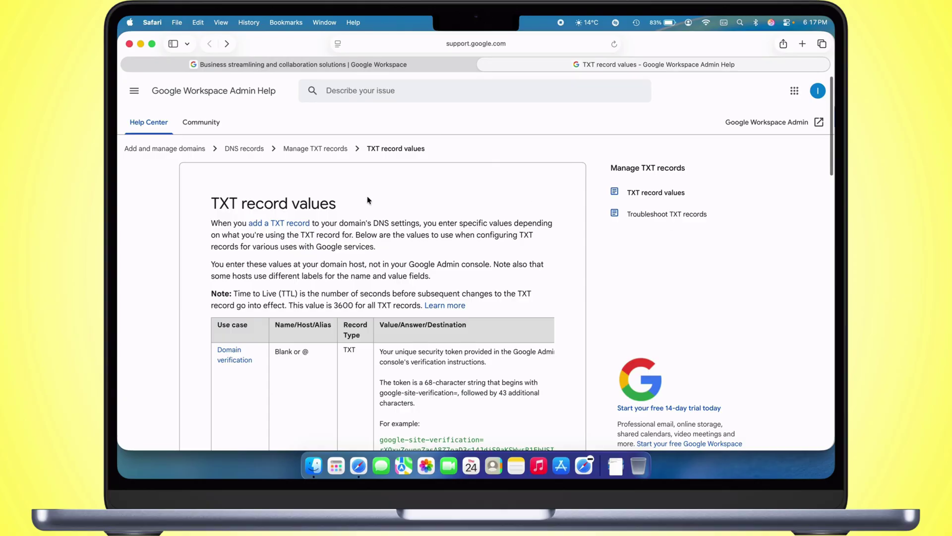
- Close the help window, reopen Safari and open Gmail from a 'gmail' search
{"action": "left_click", "coordinate": [129, 46]}
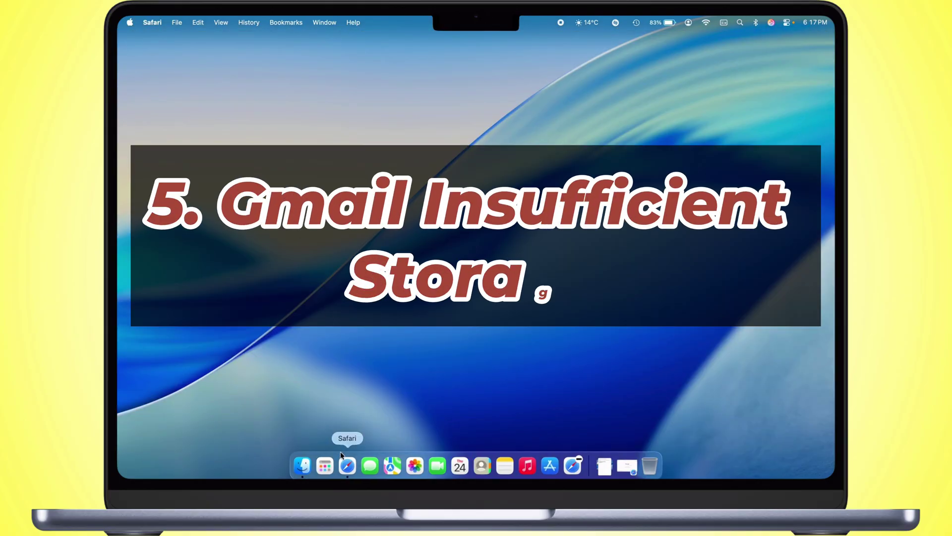
{"action": "left_click", "coordinate": [359, 463]}
{"action": "type", "text": "gmail"}
{"action": "key", "text": "Return"}
{"action": "left_click", "coordinate": [245, 171]}
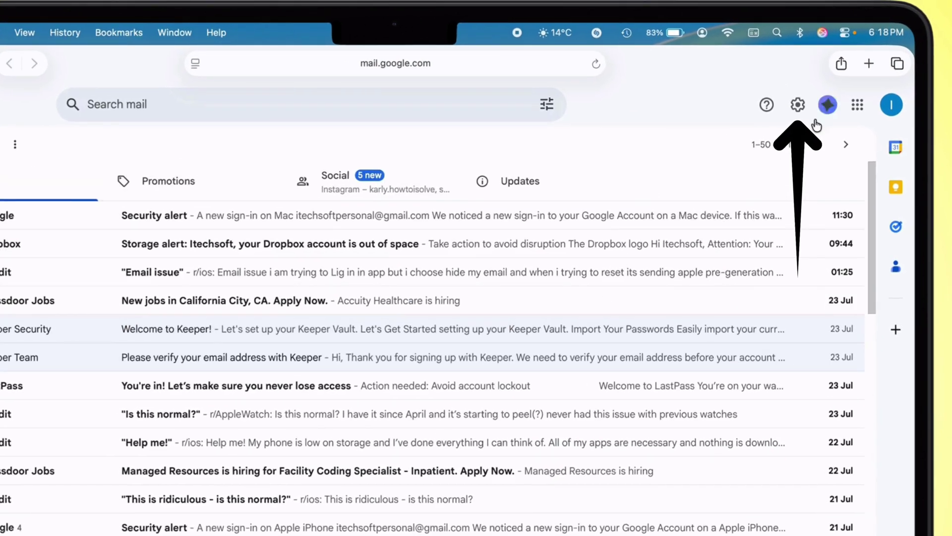
- Open Gmail's Accounts and Import settings showing 81% of 15 GB used
{"action": "left_click", "coordinate": [800, 106]}
{"action": "left_click", "coordinate": [798, 107]}
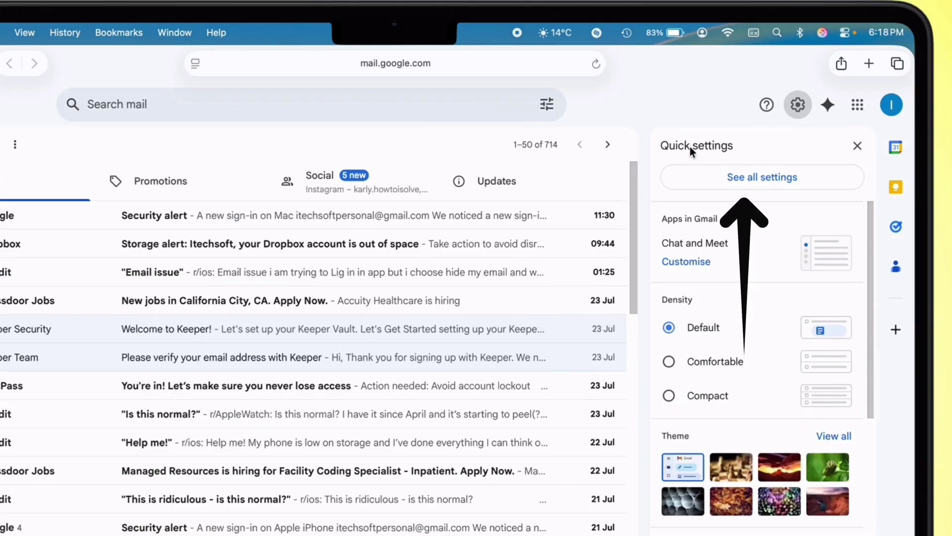
{"action": "left_click", "coordinate": [745, 184]}
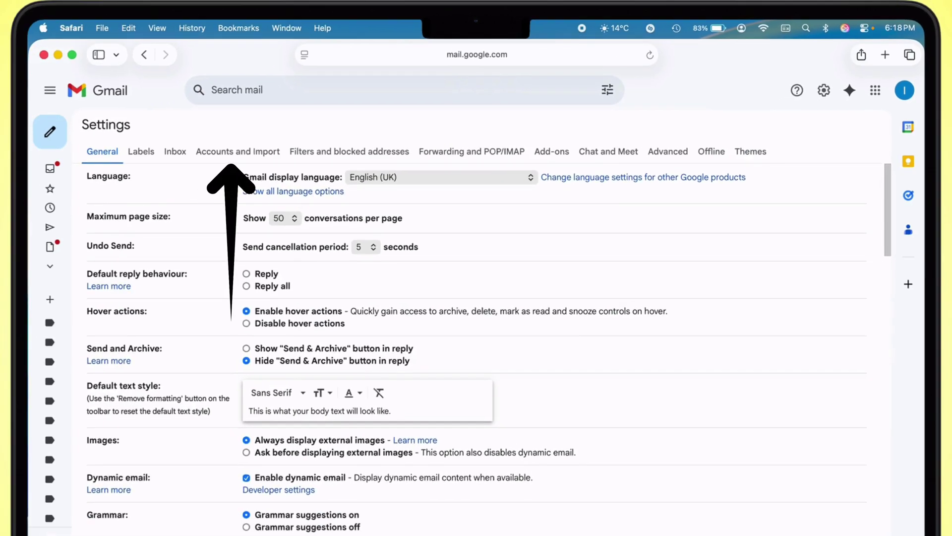
{"action": "left_click", "coordinate": [221, 161]}
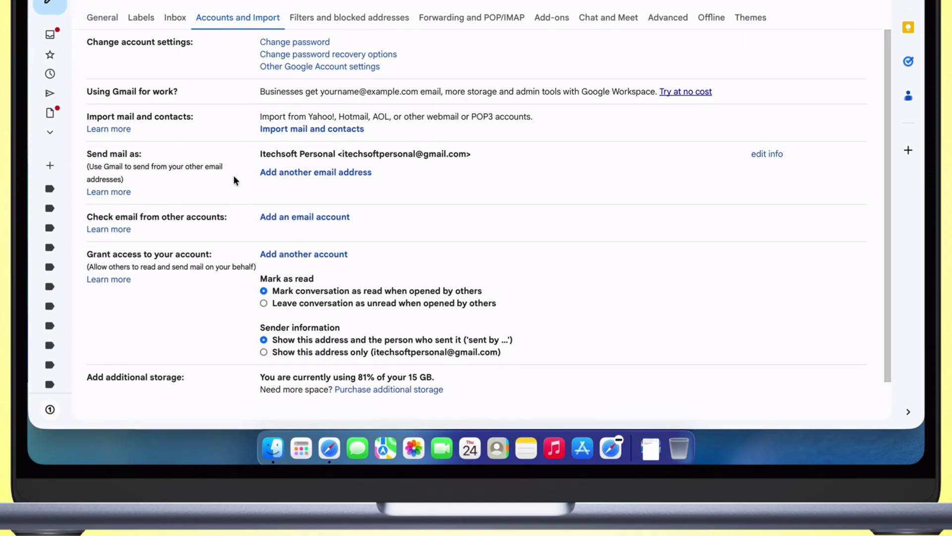
{"action": "scroll", "coordinate": [233, 179], "scroll_direction": "down", "scroll_amount": 5}
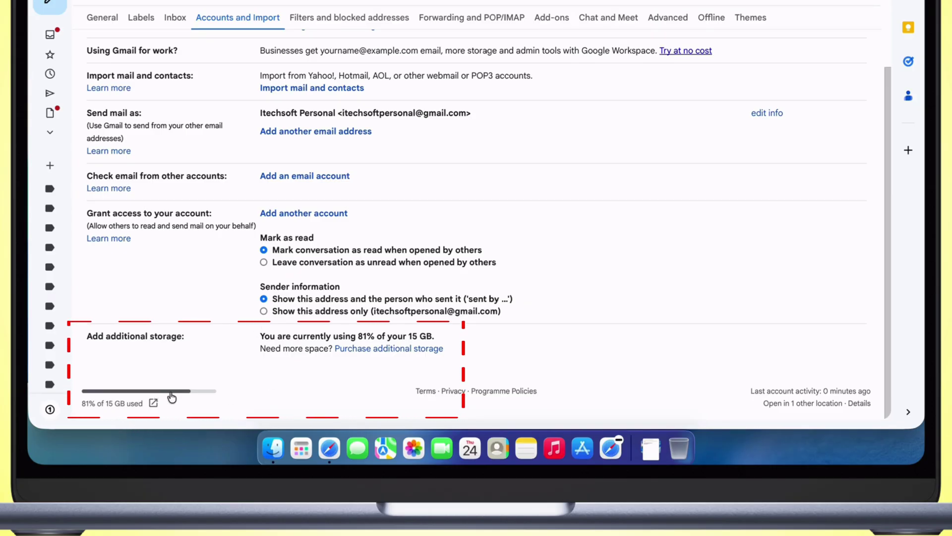
- Check Google One's 30 GB and 100 GB plans, return to Gmail settings, and close Safari
{"action": "left_click", "coordinate": [153, 403]}
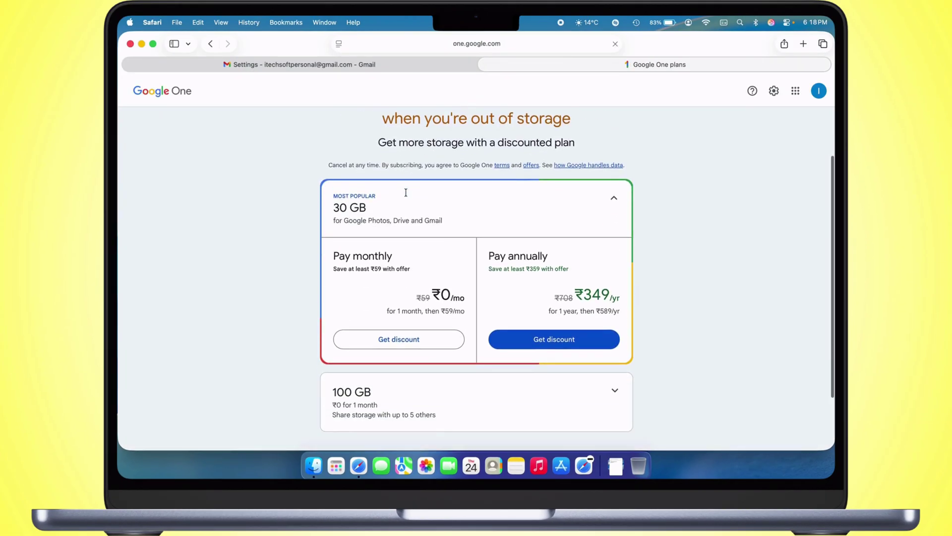
{"action": "scroll", "coordinate": [387, 284], "scroll_direction": "down", "scroll_amount": 3}
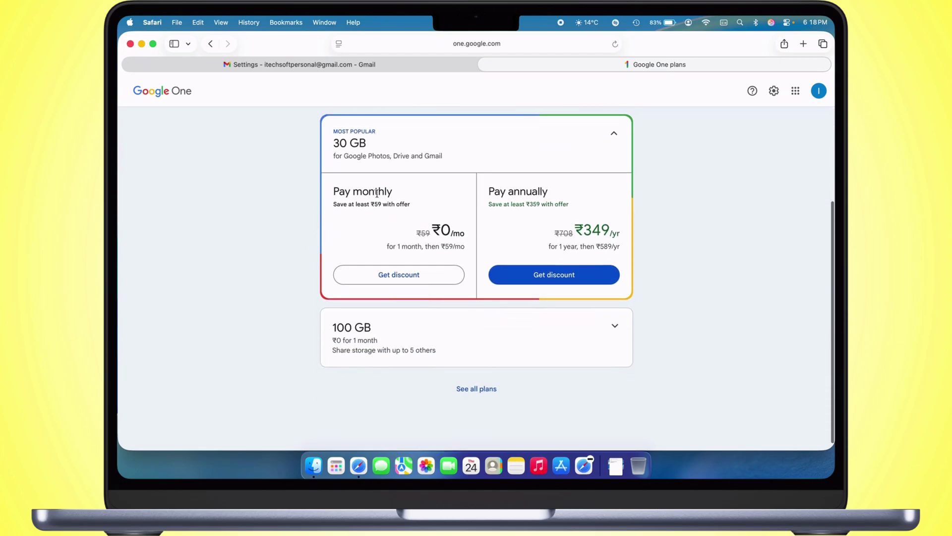
{"action": "left_click", "coordinate": [298, 64]}
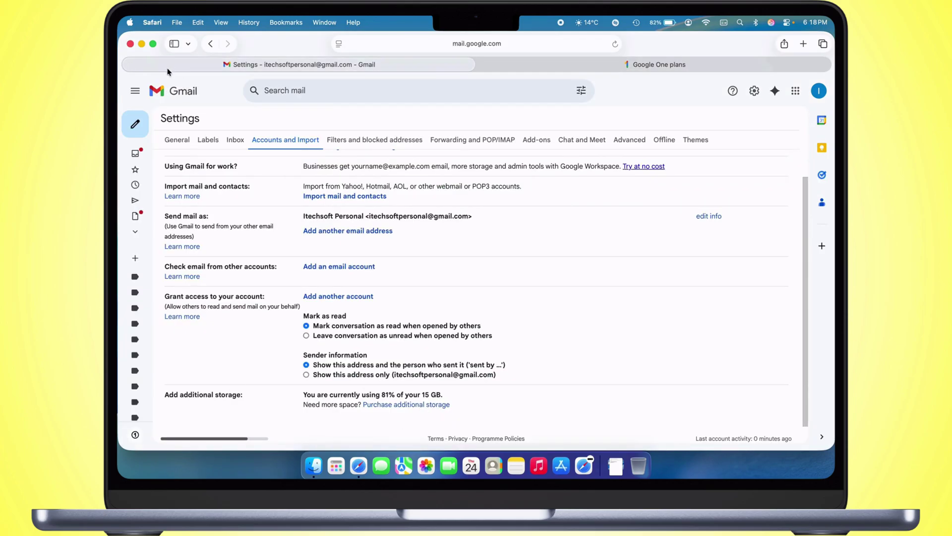
{"action": "left_click", "coordinate": [131, 43]}
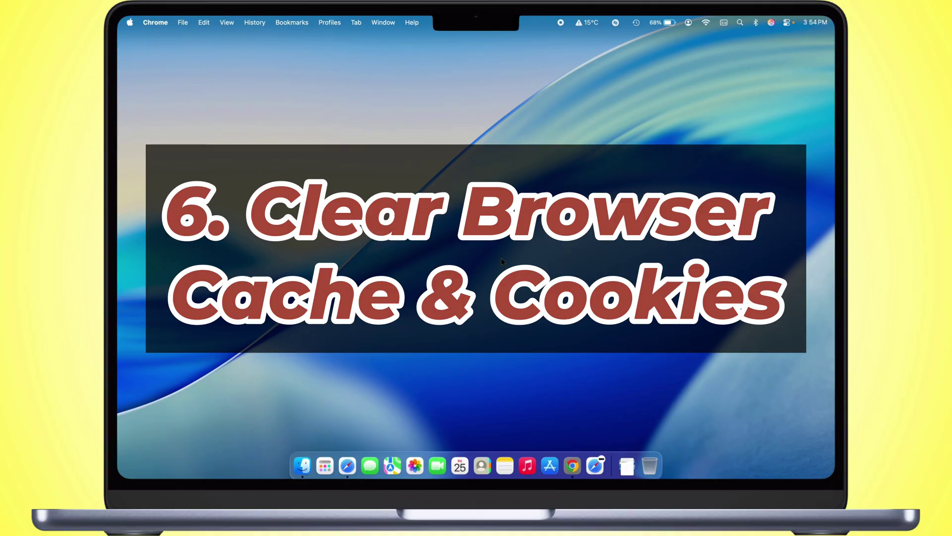
- Delete Chrome's browsing data for the All time range
{"action": "left_click", "coordinate": [573, 467]}
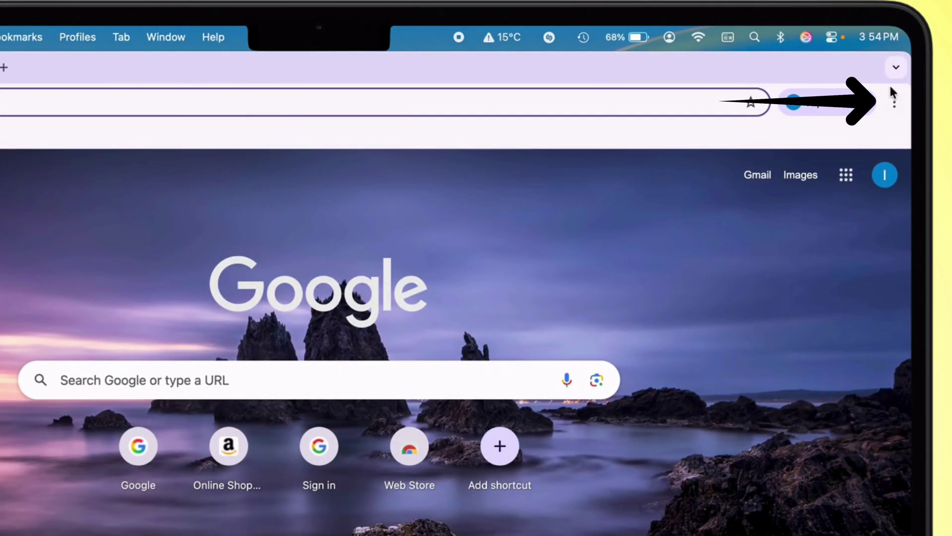
{"action": "left_click", "coordinate": [893, 100]}
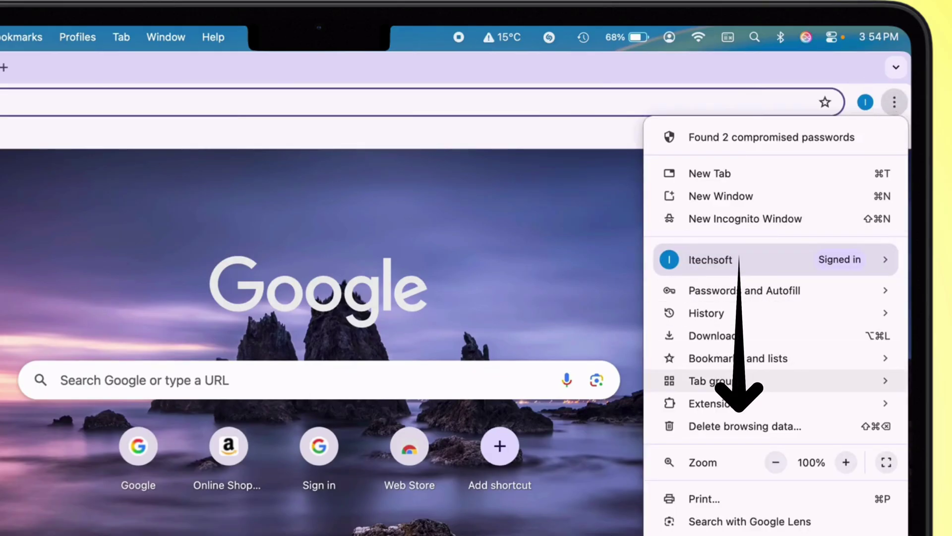
{"action": "left_click", "coordinate": [737, 426]}
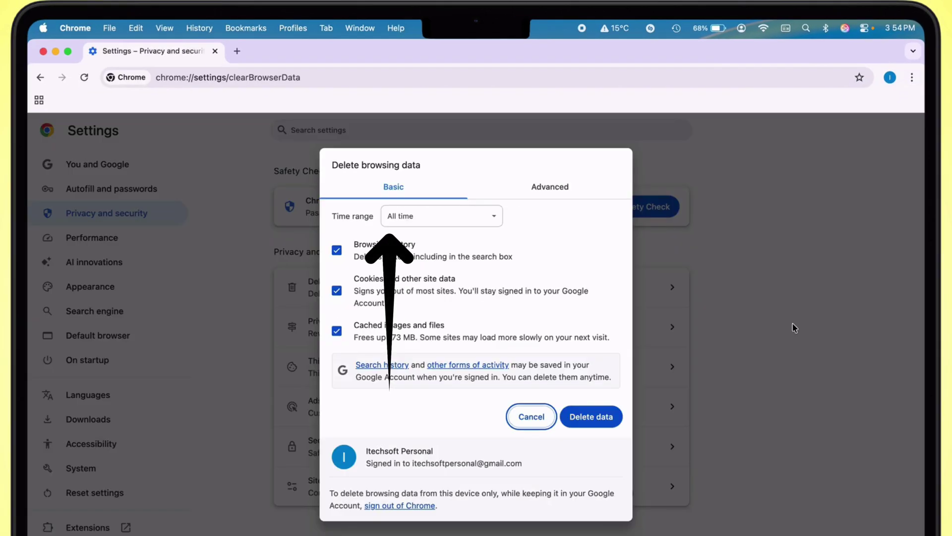
{"action": "left_click", "coordinate": [424, 215]}
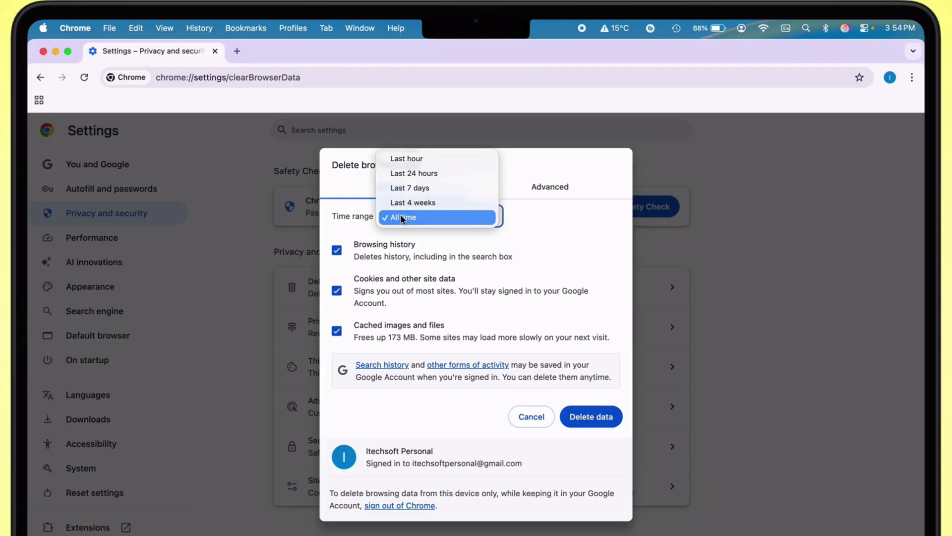
{"action": "left_click", "coordinate": [422, 217]}
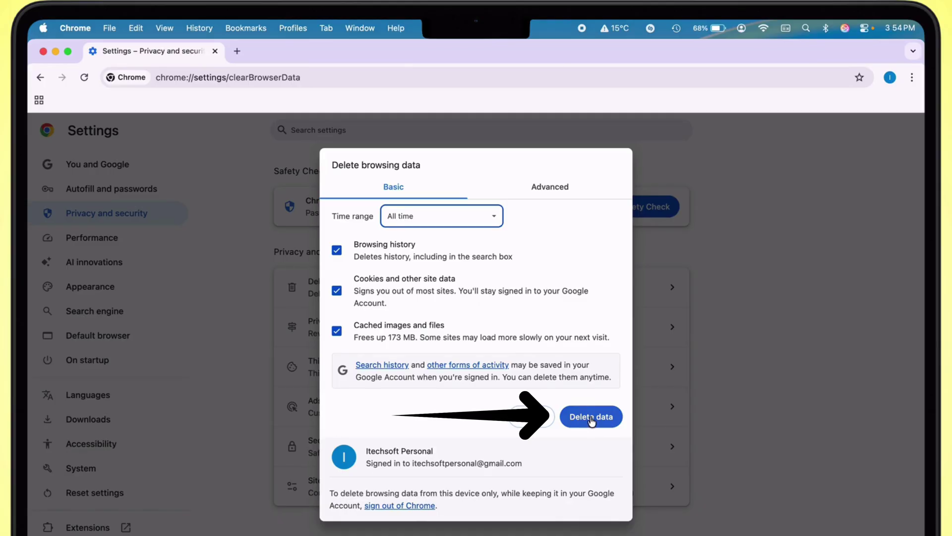
{"action": "left_click", "coordinate": [591, 418]}
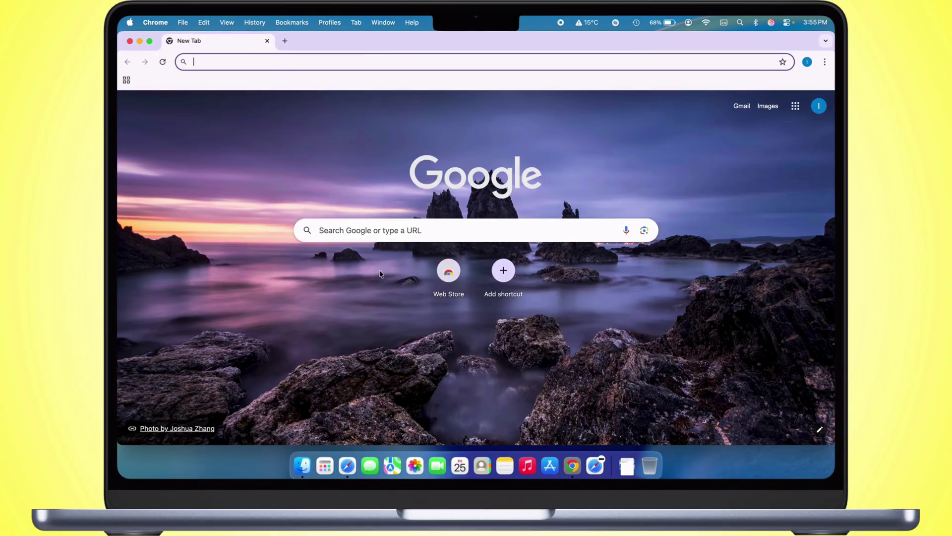
- Search Google for gmail, open the Gmail inbox, and close Chrome
{"action": "left_click", "coordinate": [384, 224]}
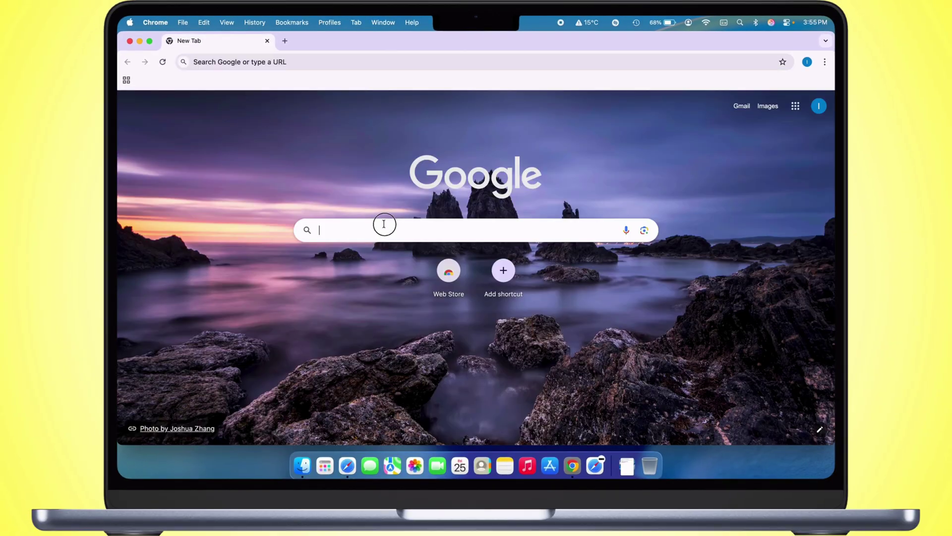
{"action": "mouse_move", "coordinate": [358, 253]}
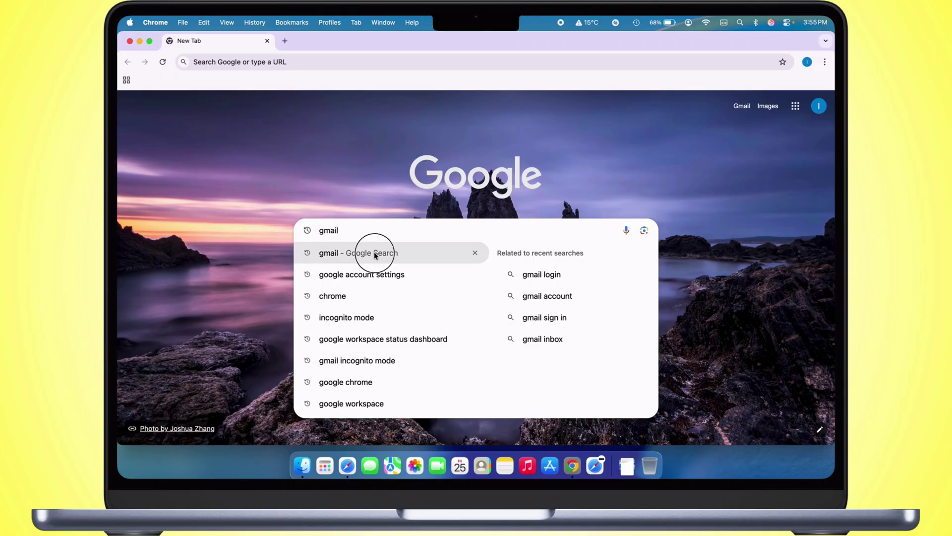
{"action": "left_click", "coordinate": [376, 254]}
{"action": "left_click", "coordinate": [262, 207]}
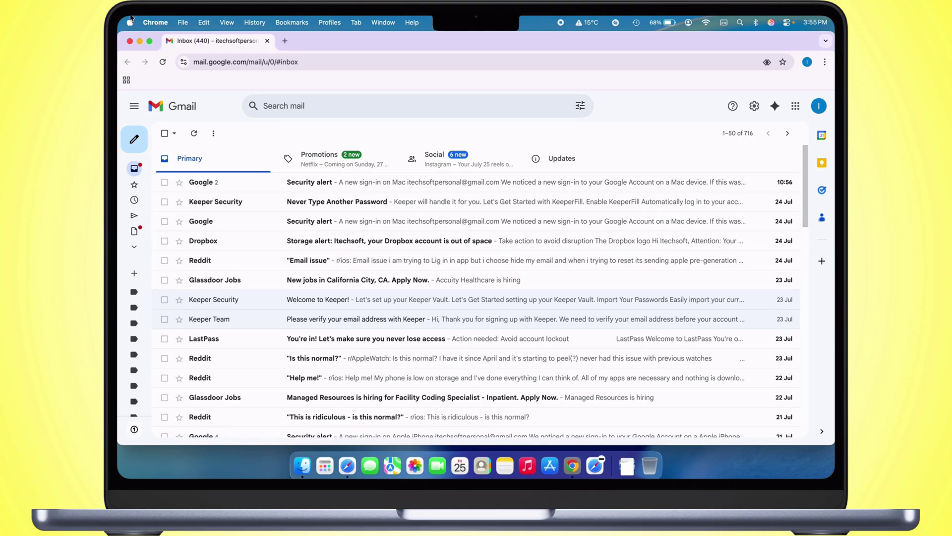
{"action": "left_click", "coordinate": [130, 41]}
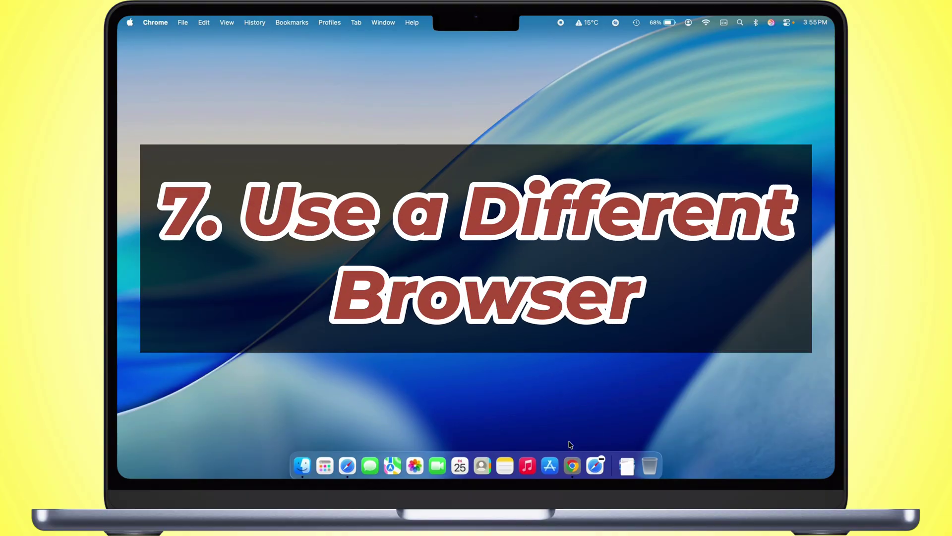
- Open a Chrome incognito window, search 'gmail', and open the Gmail inbox
{"action": "left_click", "coordinate": [572, 466]}
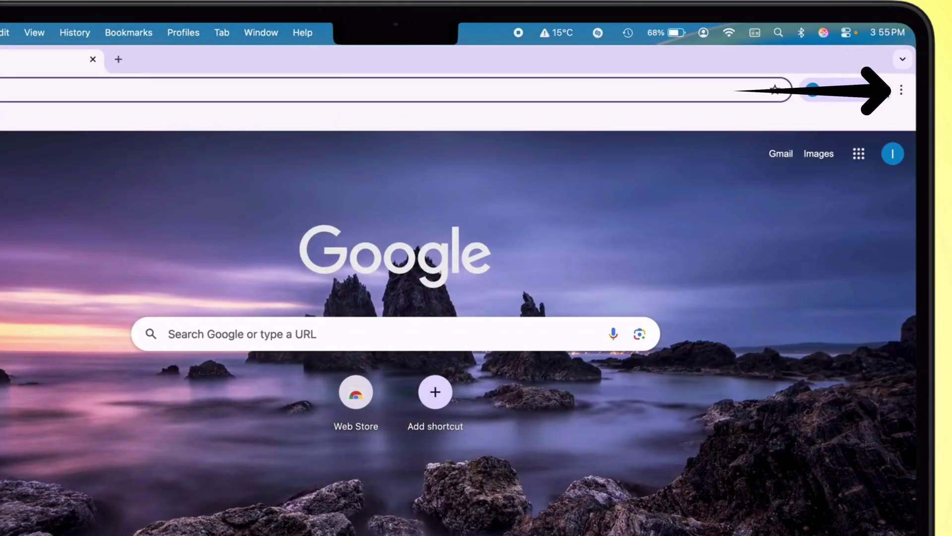
{"action": "left_click", "coordinate": [901, 89]}
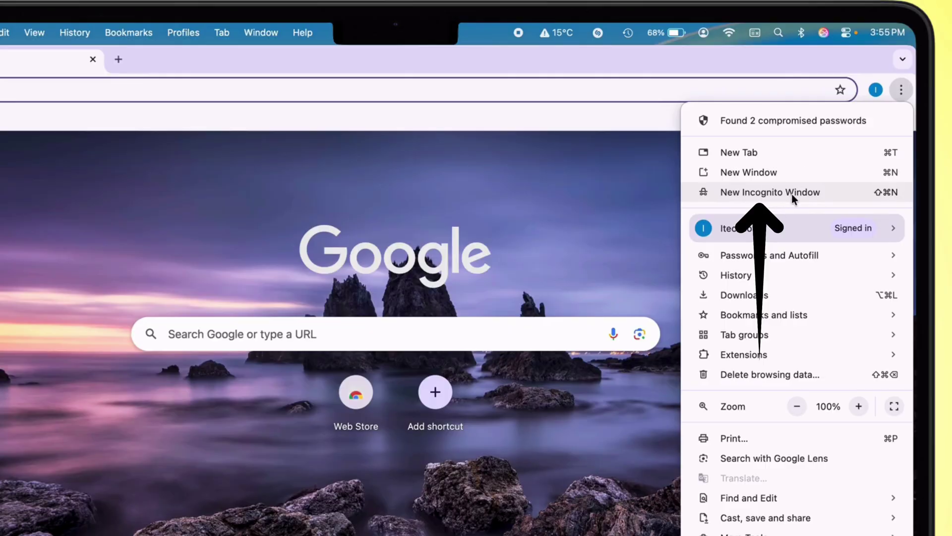
{"action": "left_click", "coordinate": [792, 195]}
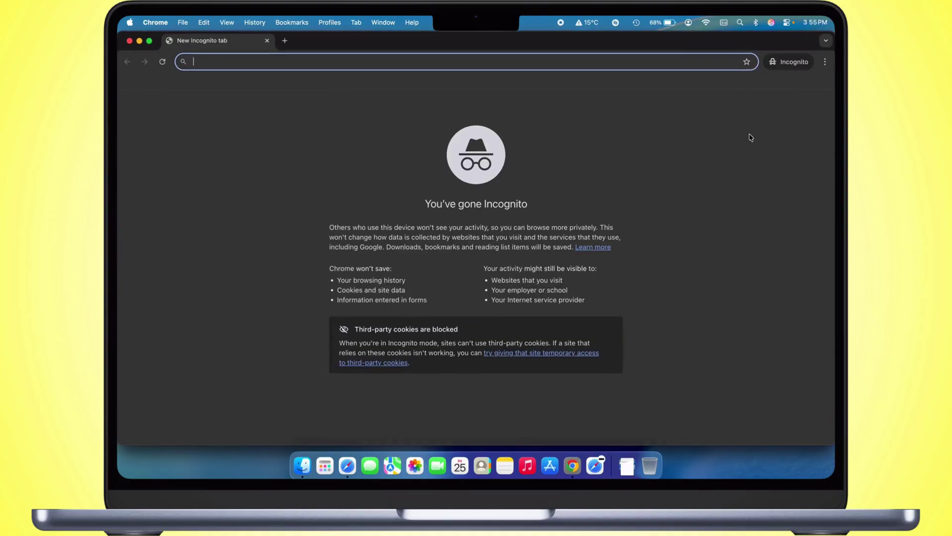
{"action": "type", "text": "gmai"}
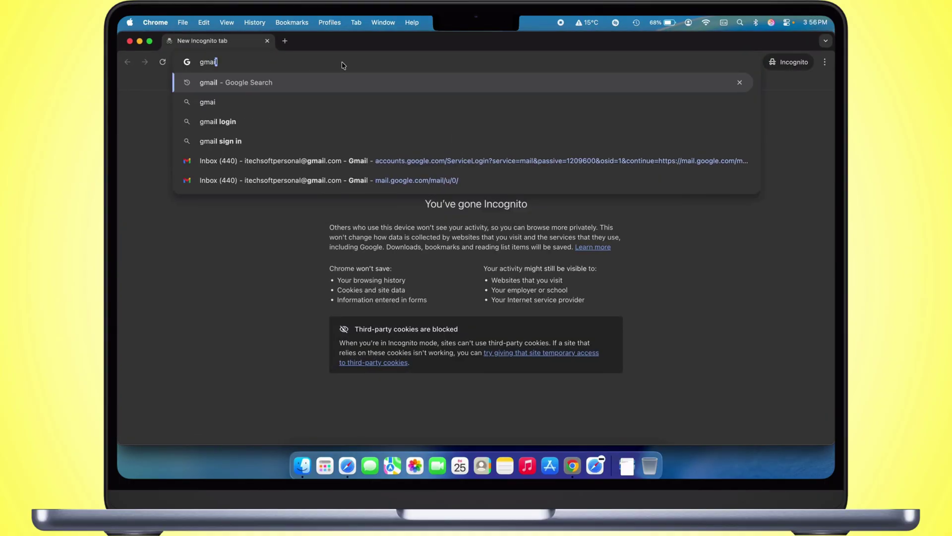
{"action": "type", "text": "l"}
{"action": "key", "text": "Return"}
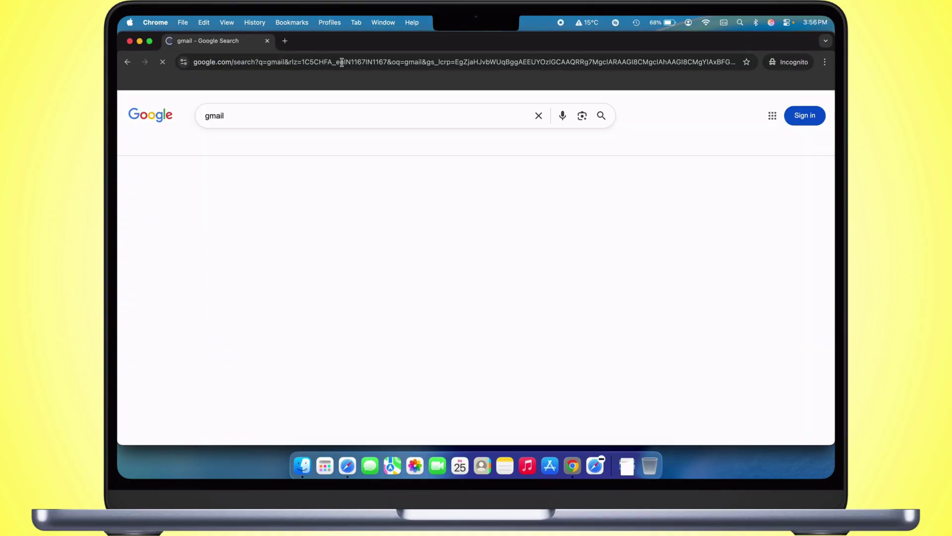
{"action": "left_click", "coordinate": [238, 201]}
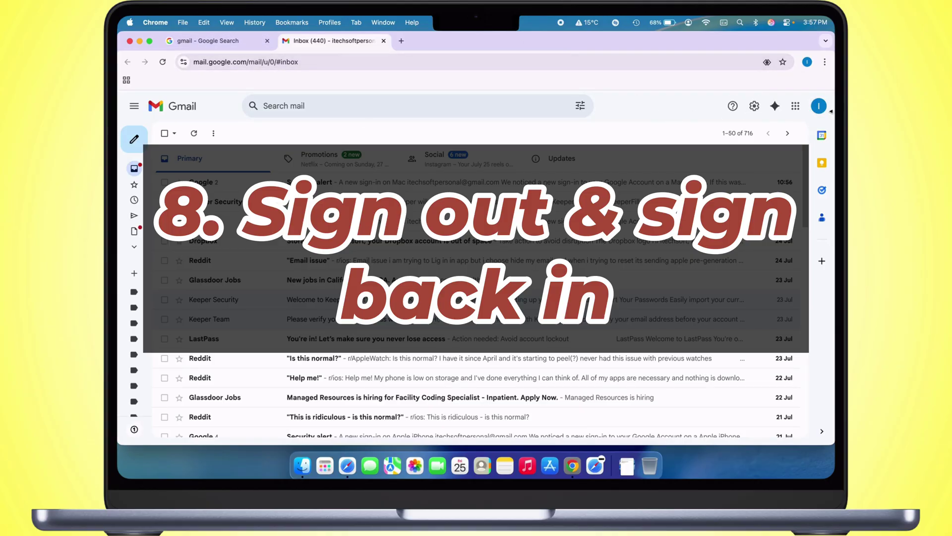
- Sign out of Chrome from the profile avatar menu, then close the window
{"action": "left_click", "coordinate": [818, 106]}
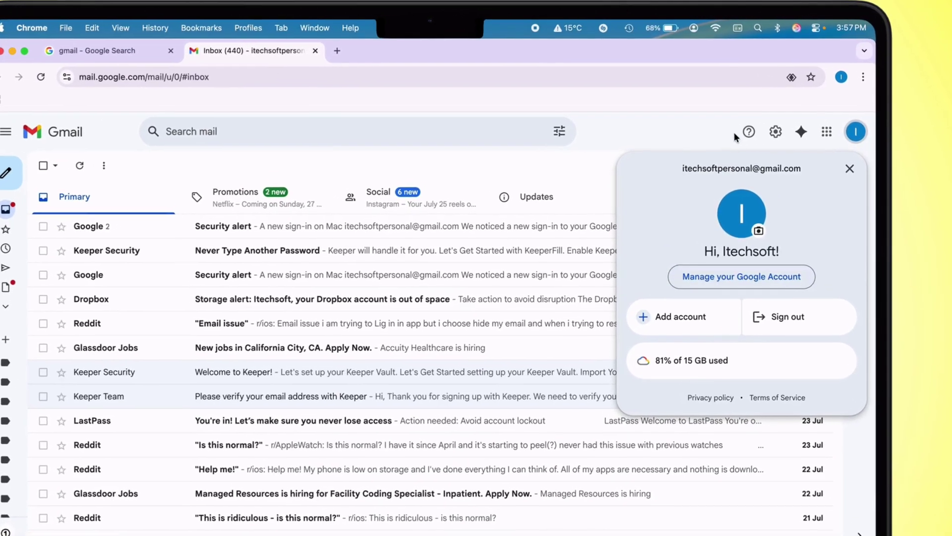
{"action": "left_click", "coordinate": [733, 132]}
{"action": "left_click", "coordinate": [872, 90]}
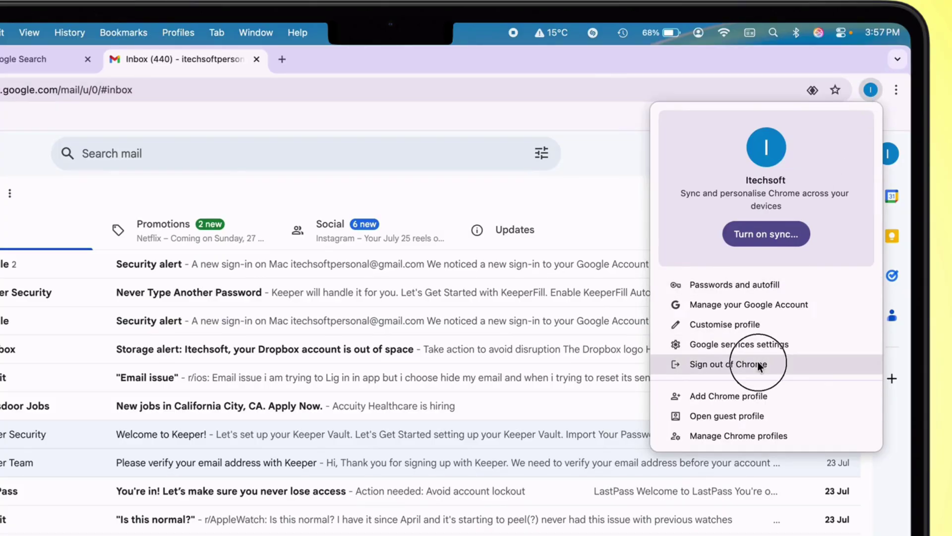
{"action": "left_click", "coordinate": [757, 362]}
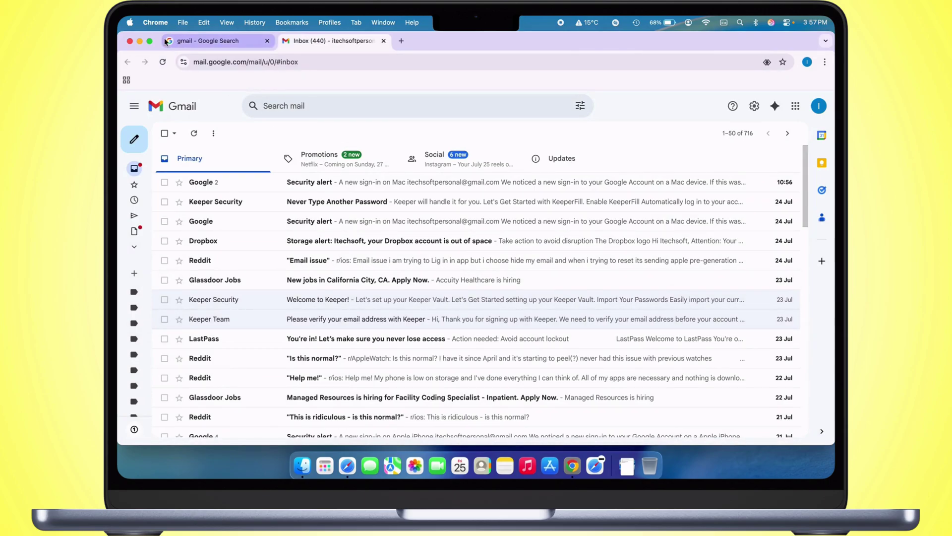
{"action": "left_click", "coordinate": [130, 42]}
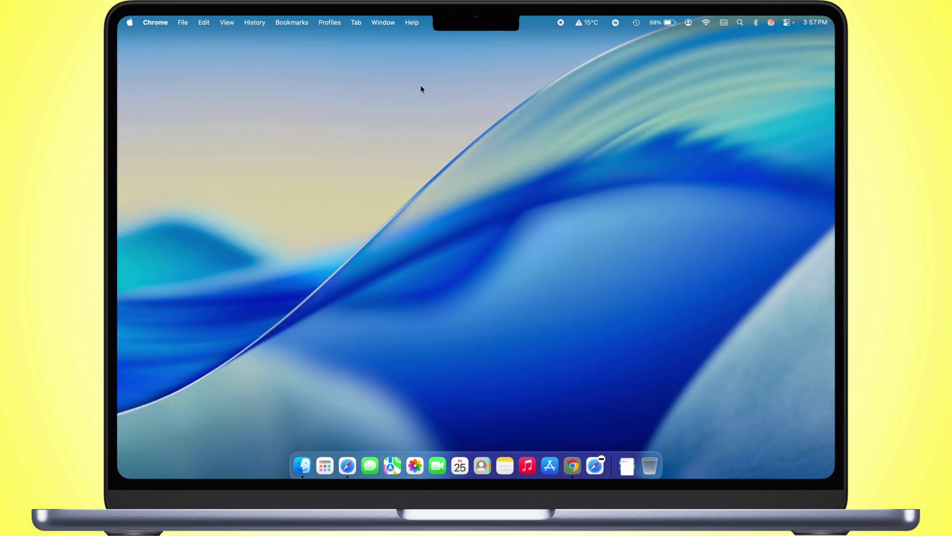
- Relaunch and close Chrome, open Gmail in Safari, and view the Promotions and Social tabs
{"action": "left_click", "coordinate": [571, 467]}
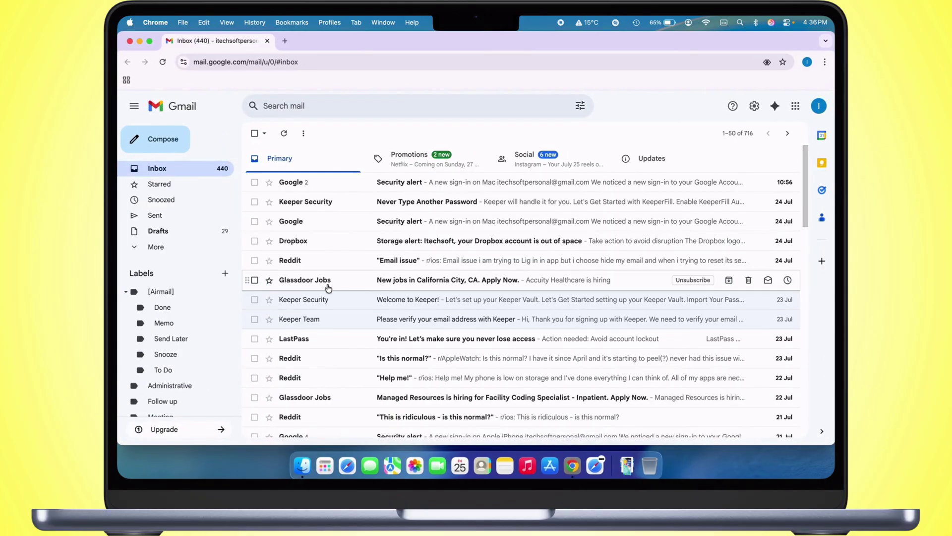
{"action": "left_click", "coordinate": [130, 42]}
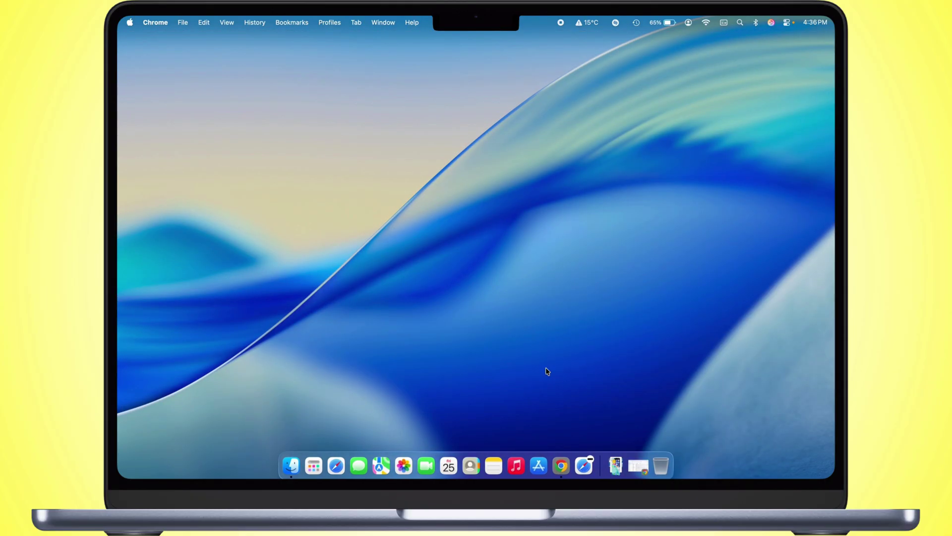
{"action": "left_click", "coordinate": [585, 466]}
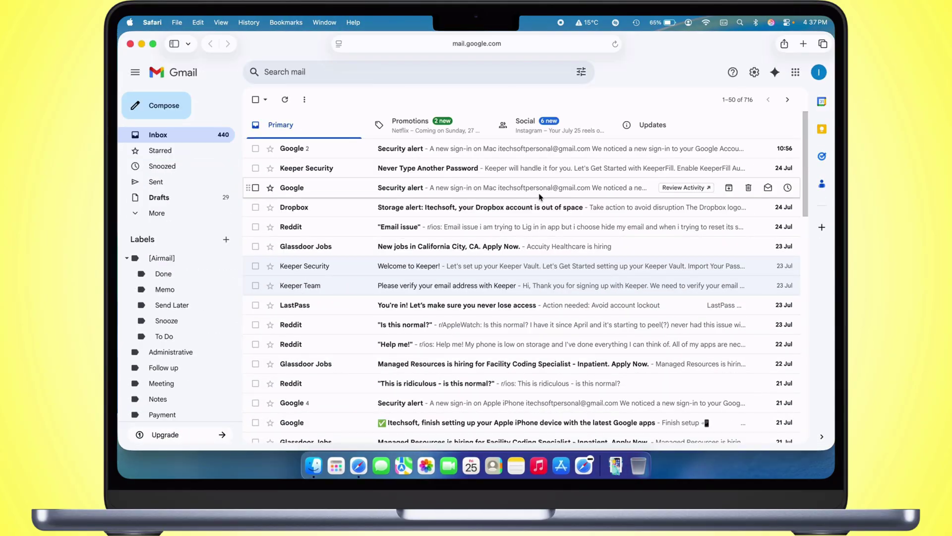
{"action": "left_click", "coordinate": [410, 124]}
{"action": "left_click", "coordinate": [526, 124]}
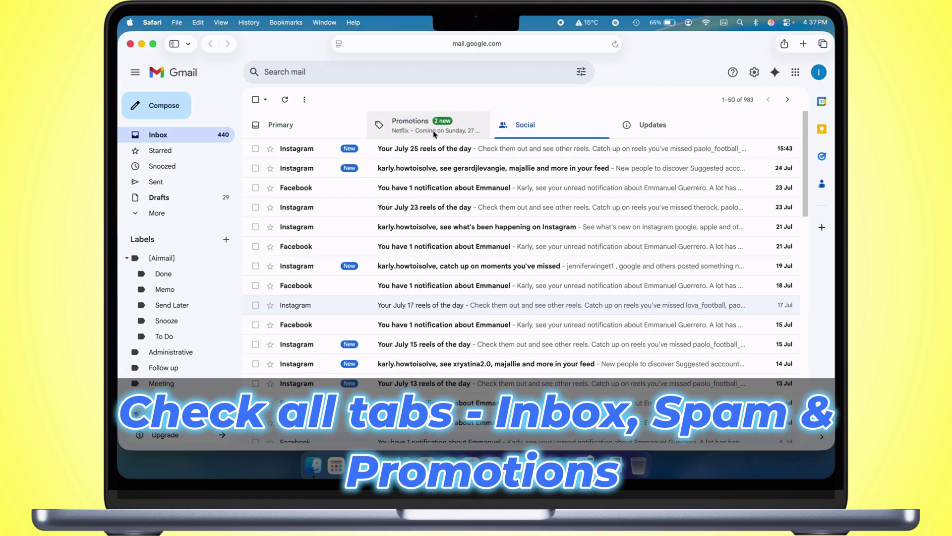
- Check the Promotions and Primary tabs and the Spam folder, then restart the Mac
{"action": "left_click", "coordinate": [434, 130]}
{"action": "left_click", "coordinate": [331, 121]}
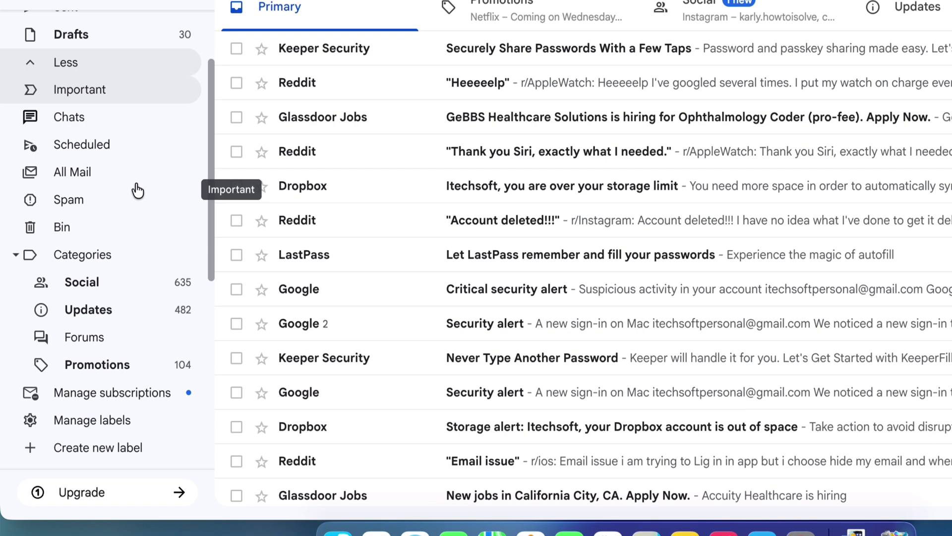
{"action": "left_click", "coordinate": [93, 203]}
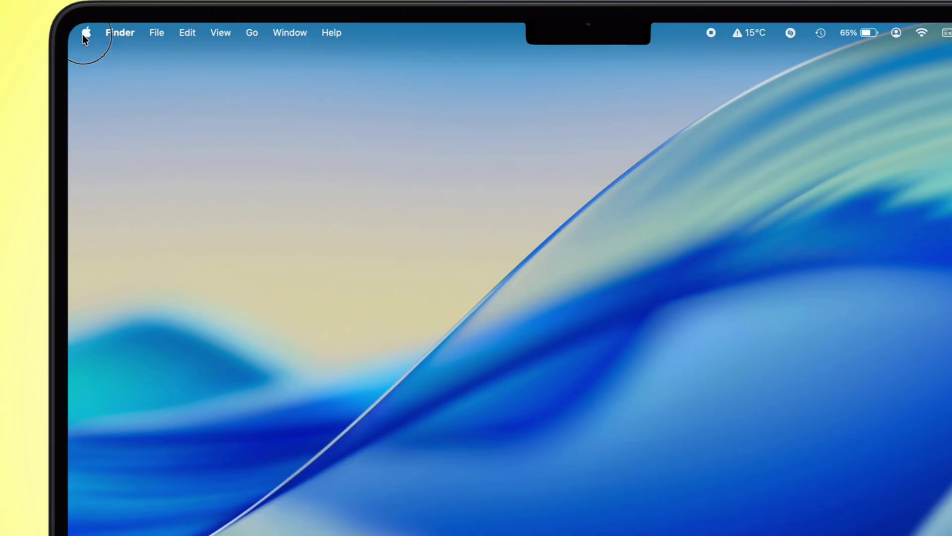
- Restart the Mac from the Apple menu and confirm
{"action": "left_click", "coordinate": [86, 32]}
{"action": "left_click", "coordinate": [167, 192]}
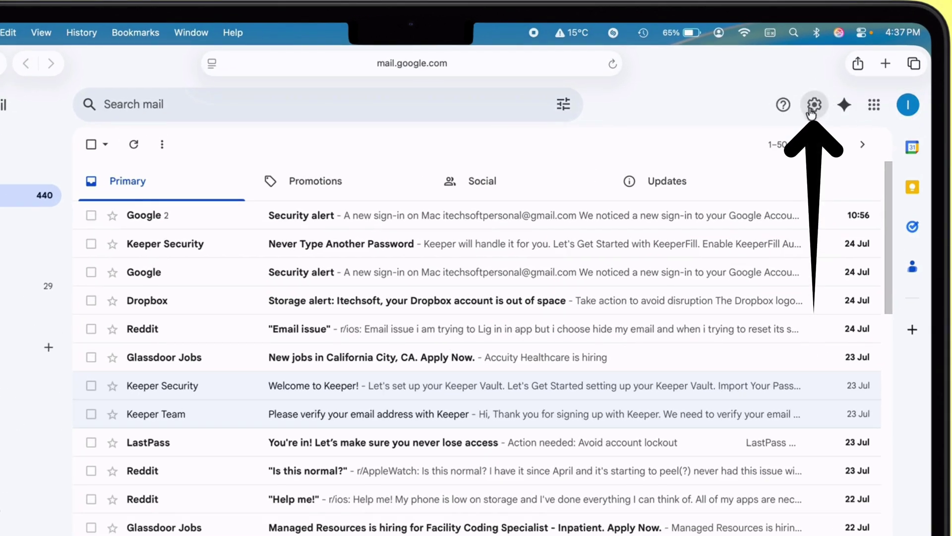
- Open Gmail's full settings at Filters and blocked addresses
{"action": "left_click", "coordinate": [814, 105]}
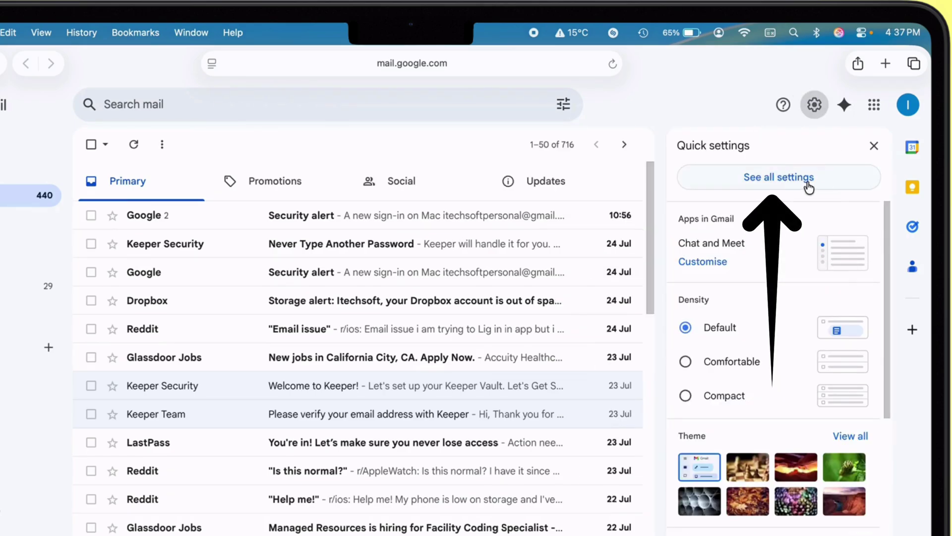
{"action": "left_click", "coordinate": [778, 177]}
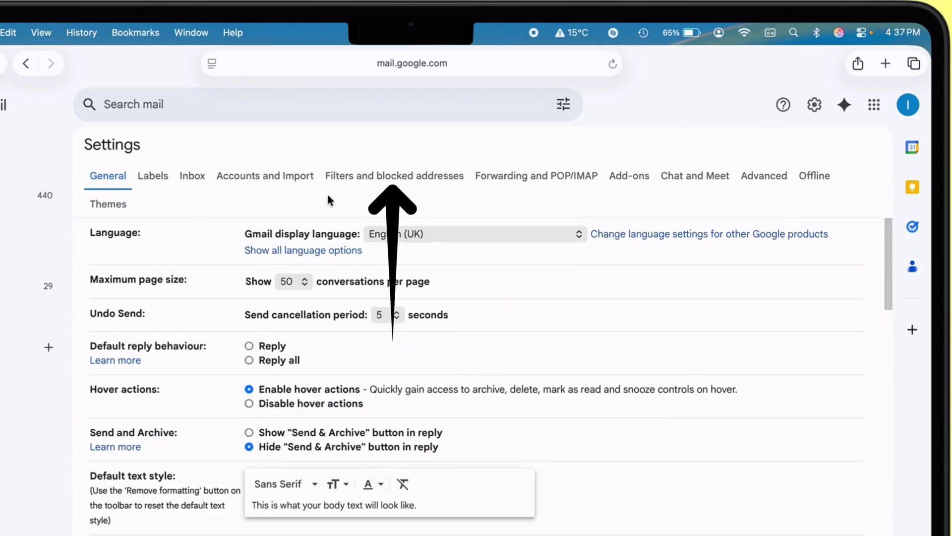
{"action": "left_click", "coordinate": [382, 176]}
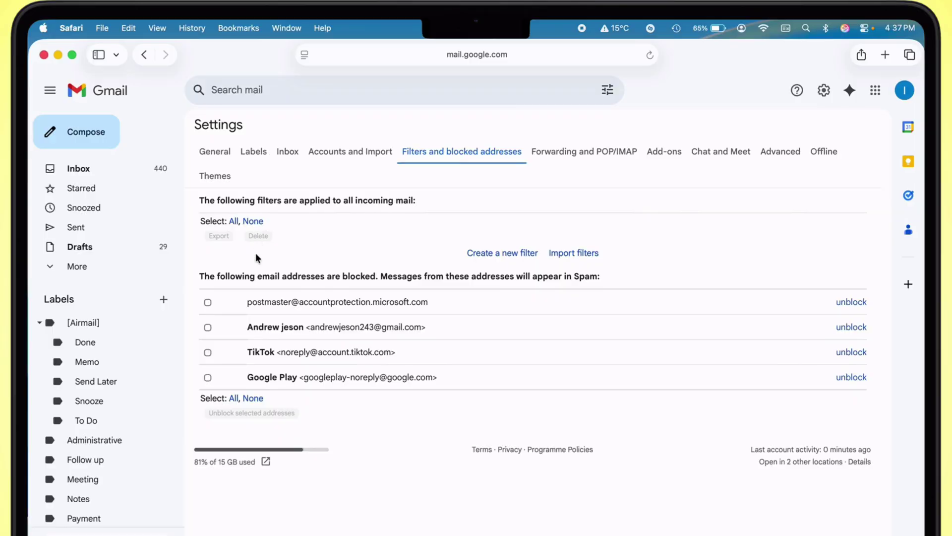
- Start unblocking the Microsoft postmaster address, then cancel so it stays blocked
{"action": "left_click", "coordinate": [208, 304]}
{"action": "left_click", "coordinate": [206, 305]}
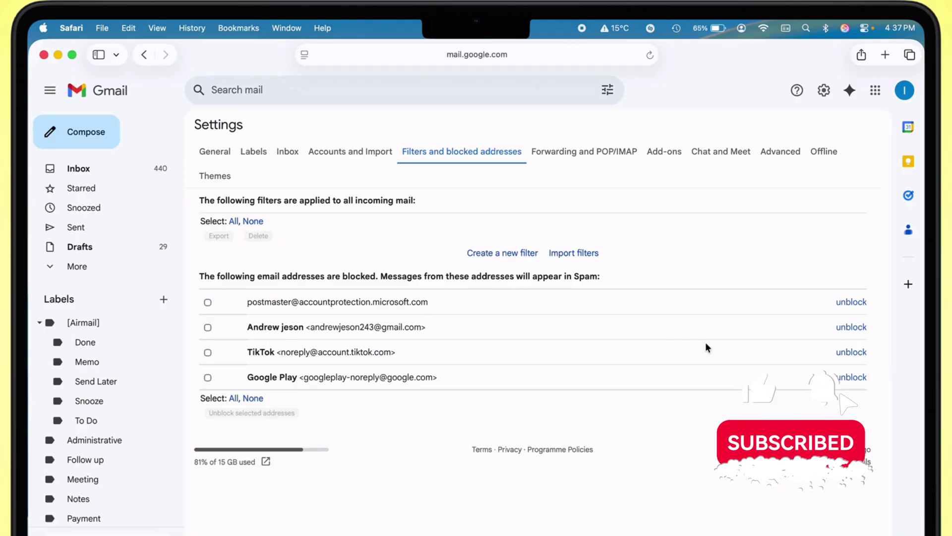
{"action": "left_click", "coordinate": [845, 303]}
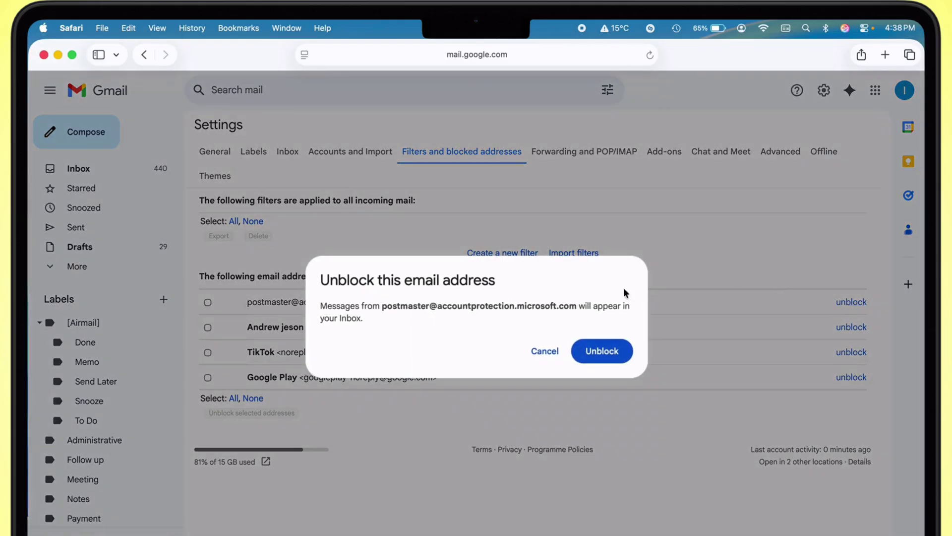
{"action": "left_click", "coordinate": [555, 355]}
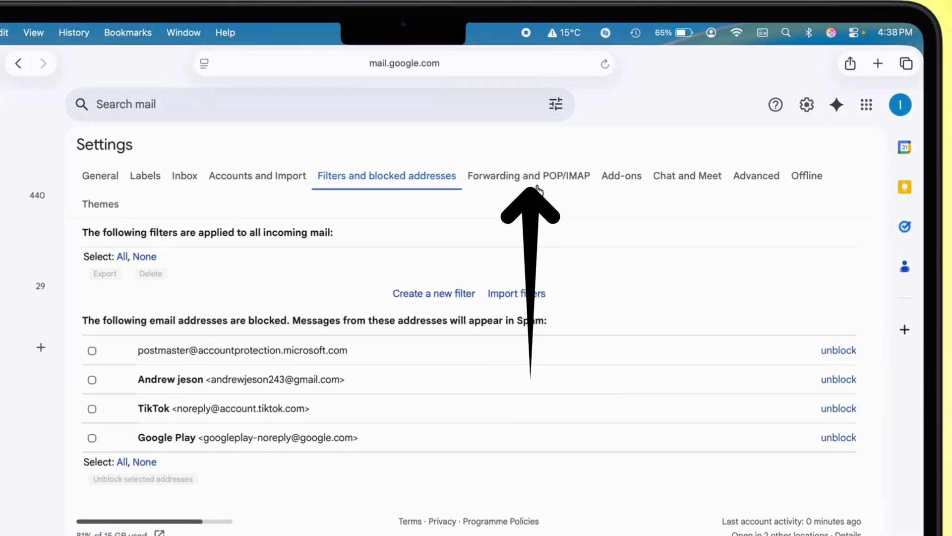
- Switch to the Forwarding and POP/IMAP settings to review the disabled POP and the IMAP options
{"action": "left_click", "coordinate": [522, 174]}
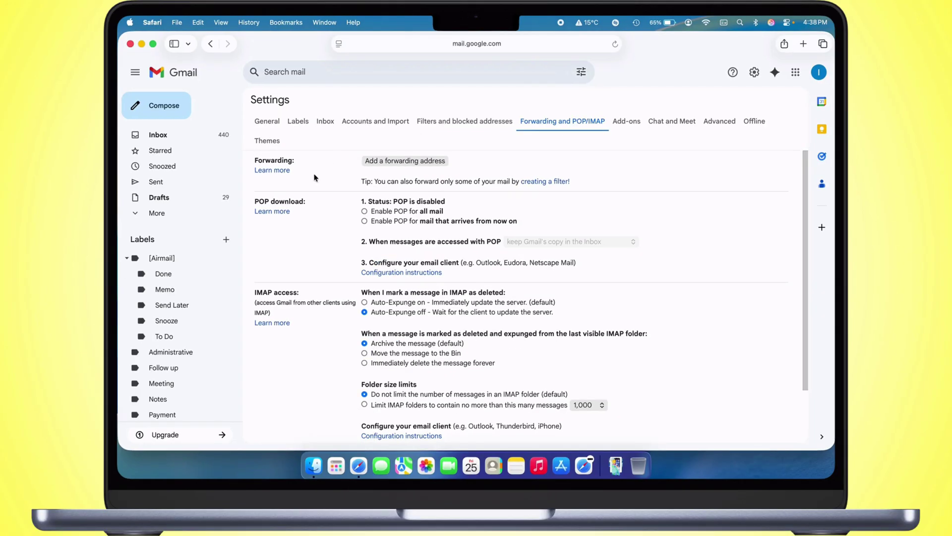
{"action": "scroll", "coordinate": [337, 240], "scroll_direction": "down", "scroll_amount": 2}
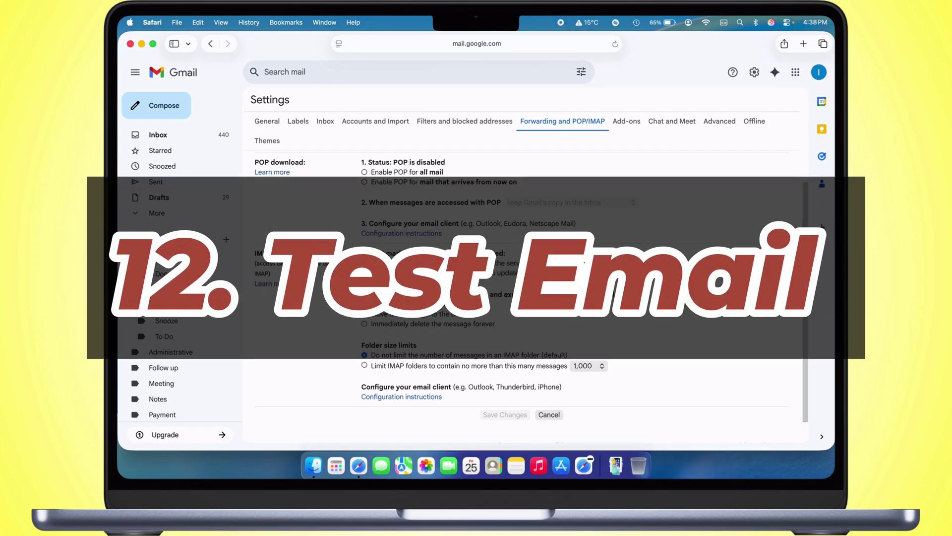
- Start a new email from the inbox addressed to the suggested iCloud contact
{"action": "left_click", "coordinate": [186, 137]}
{"action": "left_click", "coordinate": [153, 107]}
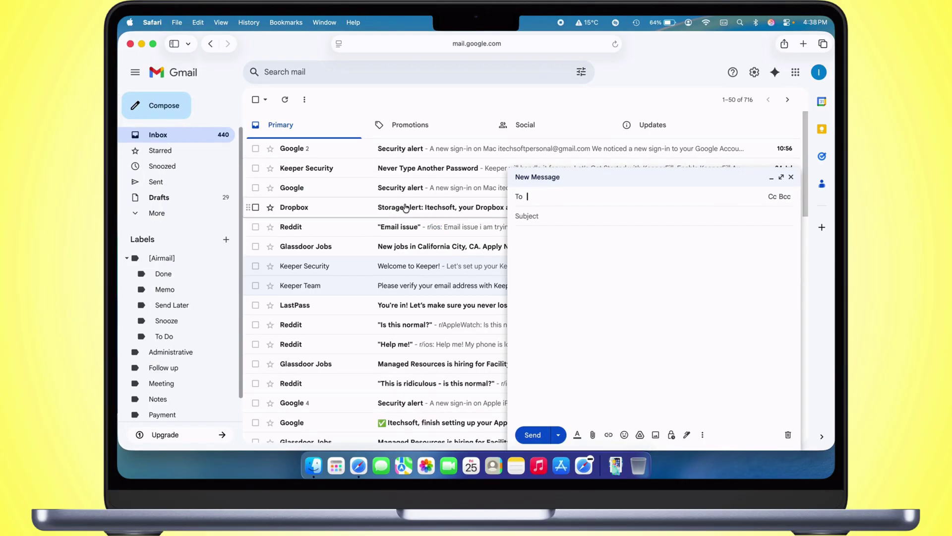
{"action": "type", "text": "je"}
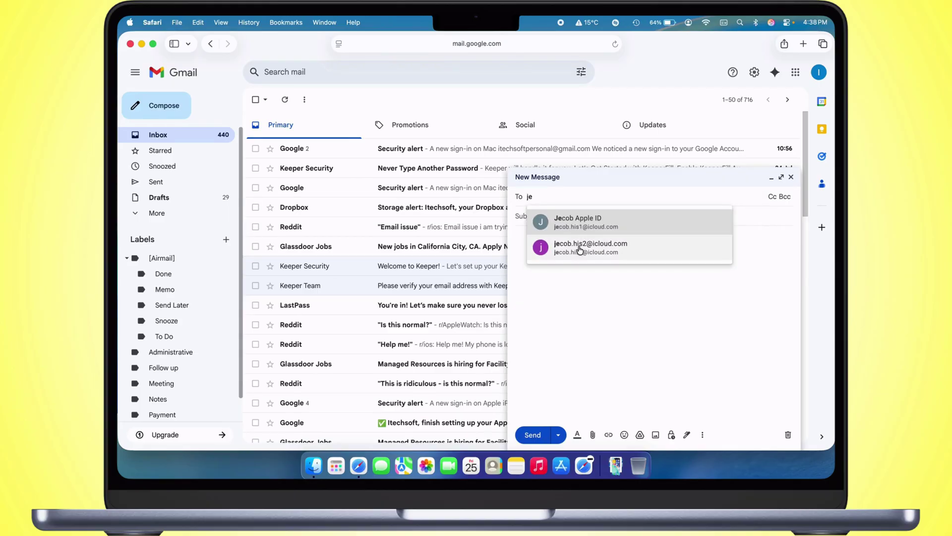
{"action": "left_click", "coordinate": [579, 248]}
- Write subject 'Test Mail' and body 'Hello Jecob, Attached All Files & Documents'; disable Smart Compose
{"action": "left_click", "coordinate": [572, 233]}
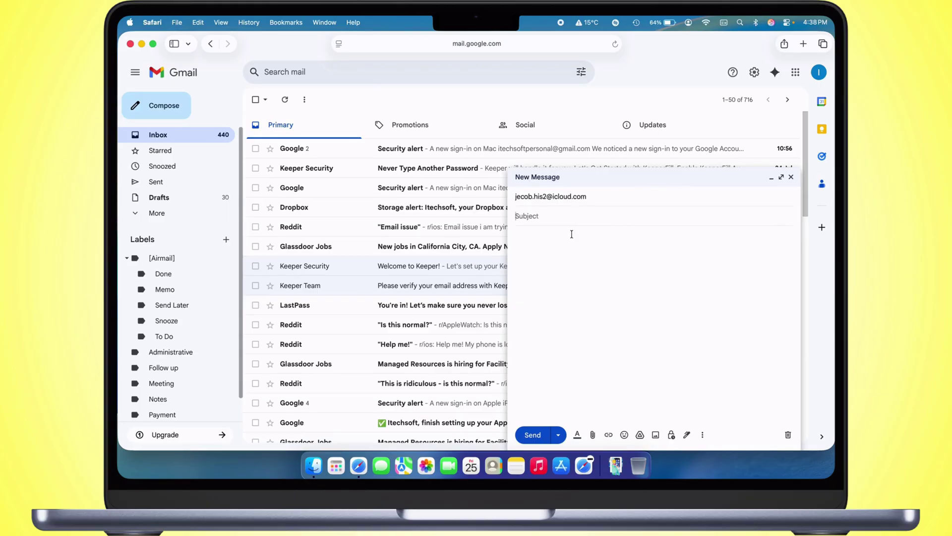
{"action": "type", "text": "Test Mail"}
{"action": "key", "text": "Tab"}
{"action": "type", "text": "Attached All Files"}
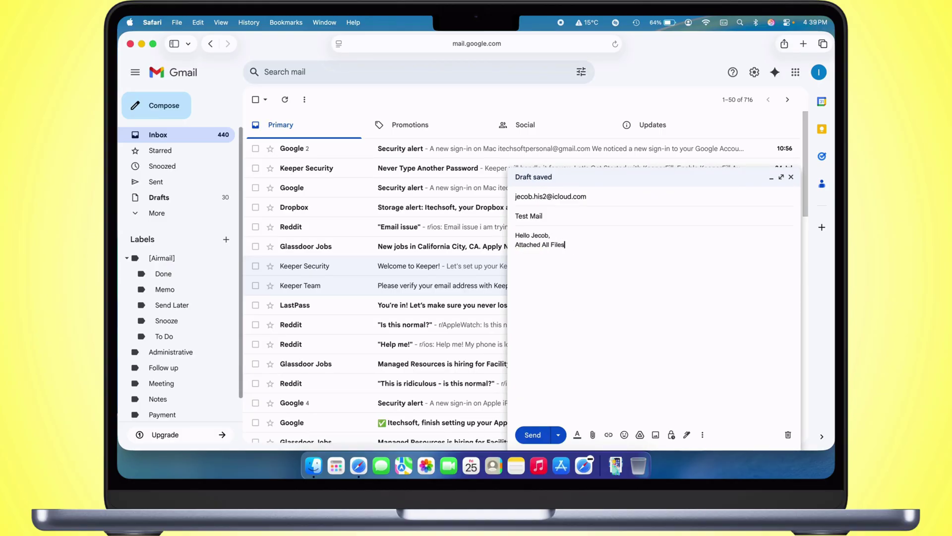
{"action": "type", "text": "N"}
{"action": "type", "text": " D"}
{"action": "key", "text": "Tab"}
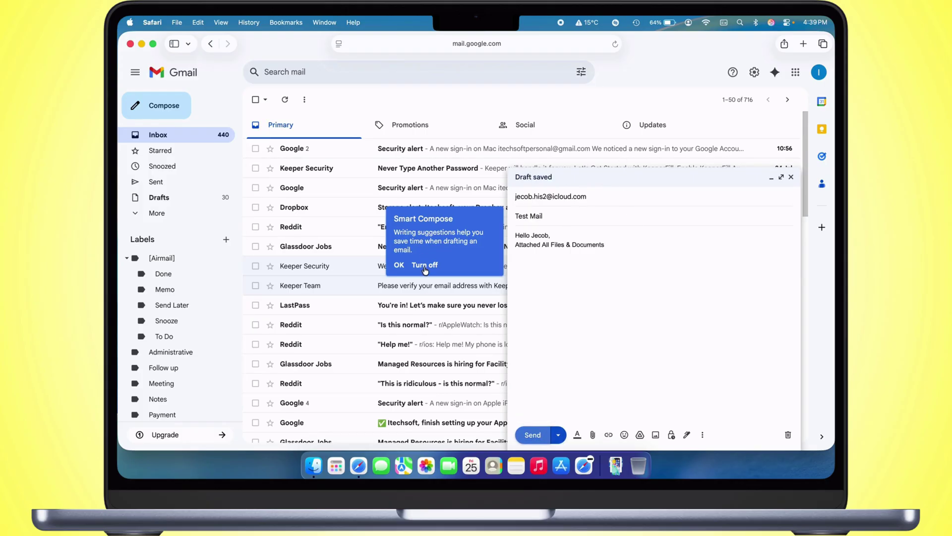
{"action": "left_click", "coordinate": [423, 267]}
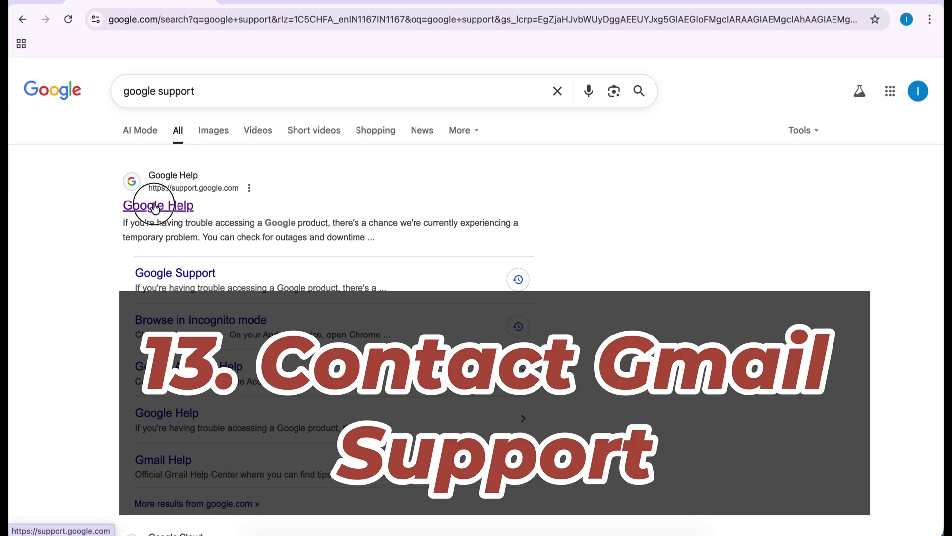
- Open the Google Help result and continue to the Gmail Help Community
{"action": "left_click", "coordinate": [156, 204]}
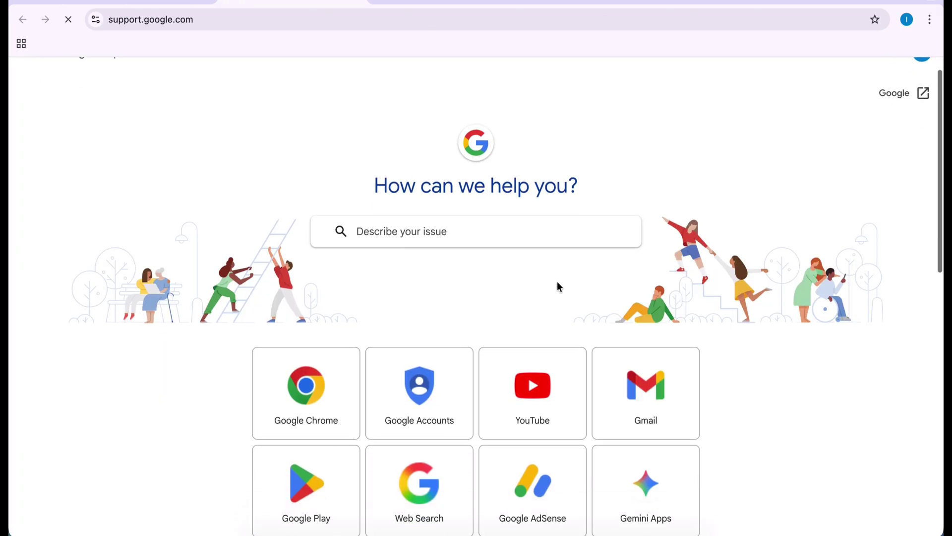
{"action": "scroll", "coordinate": [557, 285], "scroll_direction": "down", "scroll_amount": 1}
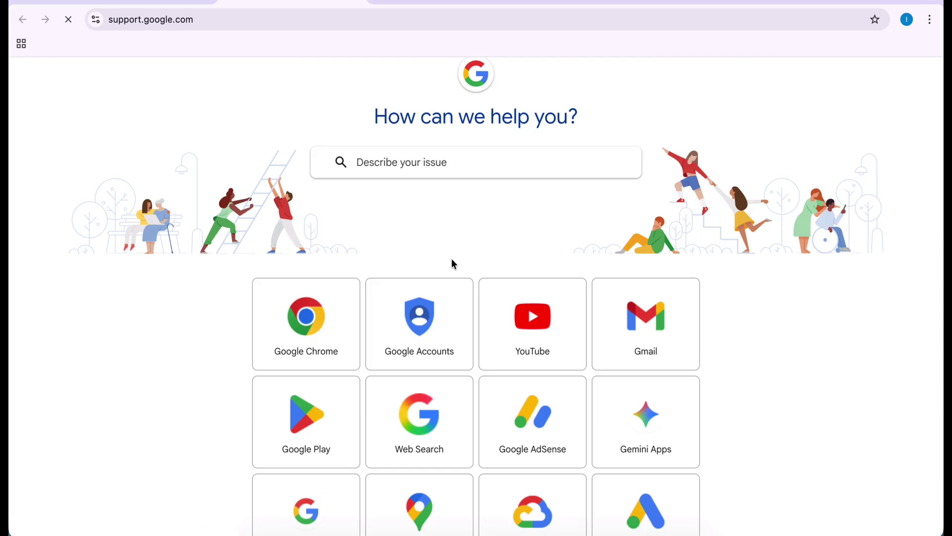
{"action": "scroll", "coordinate": [345, 302], "scroll_direction": "down", "scroll_amount": 1}
{"action": "scroll", "coordinate": [344, 301], "scroll_direction": "down", "scroll_amount": 3}
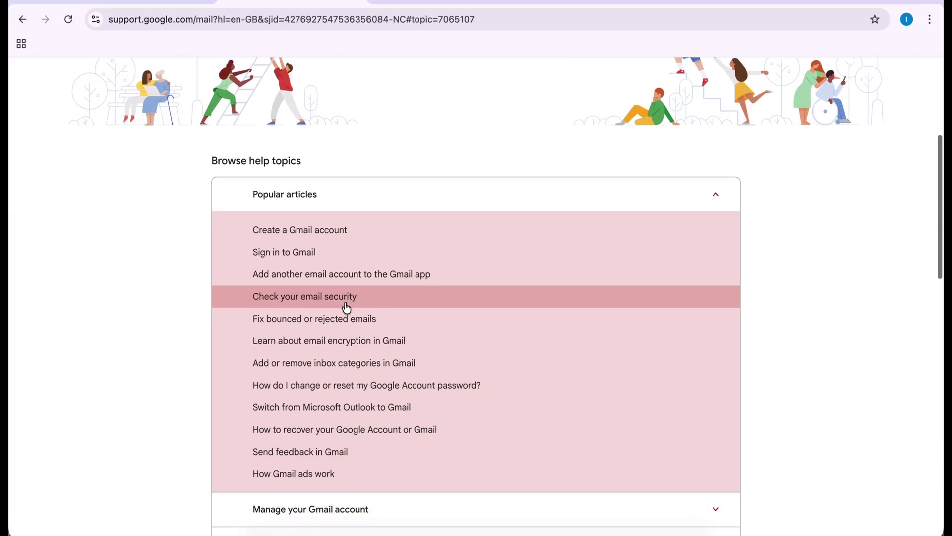
{"action": "scroll", "coordinate": [345, 302], "scroll_direction": "down", "scroll_amount": 2}
{"action": "scroll", "coordinate": [344, 302], "scroll_direction": "down", "scroll_amount": 5}
{"action": "scroll", "coordinate": [344, 302], "scroll_direction": "down", "scroll_amount": 4}
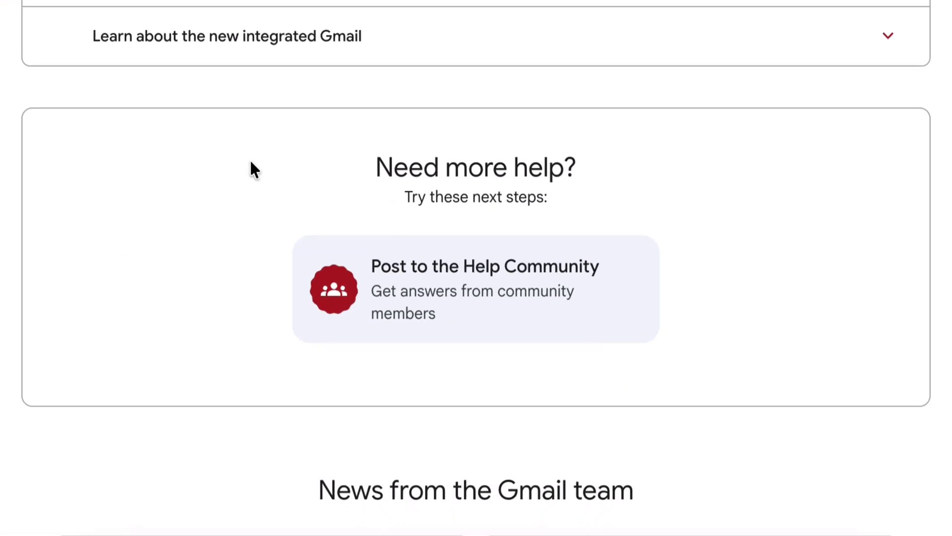
{"action": "left_click", "coordinate": [472, 425]}
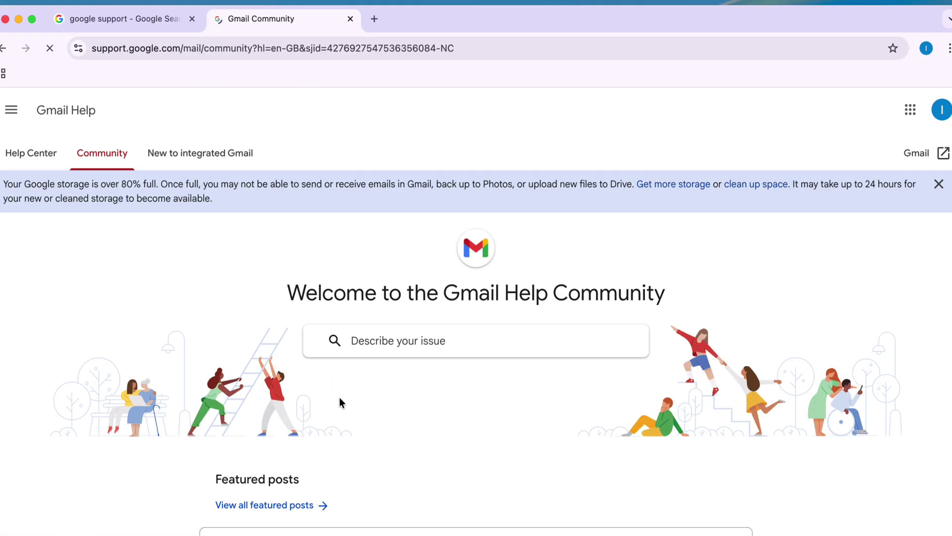
{"action": "scroll", "coordinate": [332, 392], "scroll_direction": "down", "scroll_amount": 1}
{"action": "scroll", "coordinate": [333, 399], "scroll_direction": "down", "scroll_amount": 2}
{"action": "scroll", "coordinate": [332, 394], "scroll_direction": "down", "scroll_amount": 3}
{"action": "scroll", "coordinate": [332, 394], "scroll_direction": "down", "scroll_amount": 2}
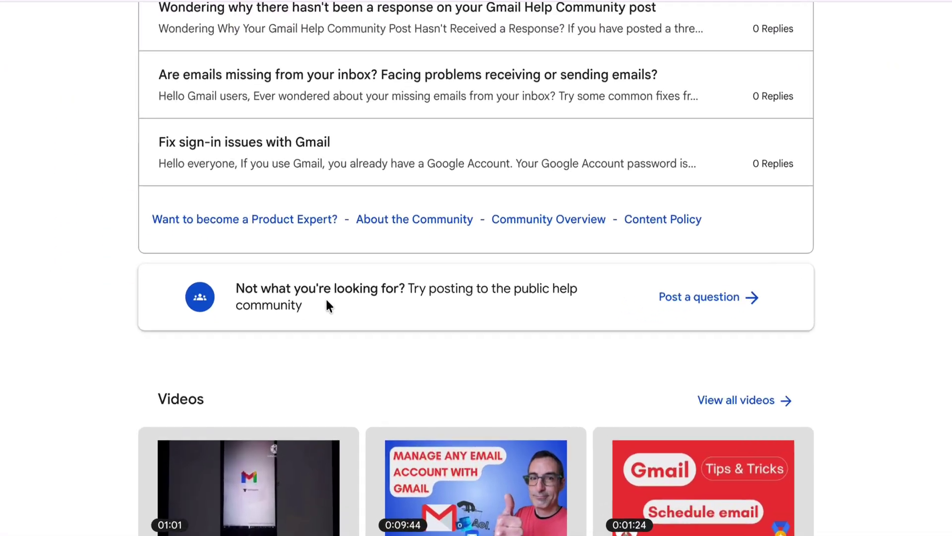
- Start a new community question and enter a summary about Gmail not receiving emails
{"action": "left_click", "coordinate": [739, 261]}
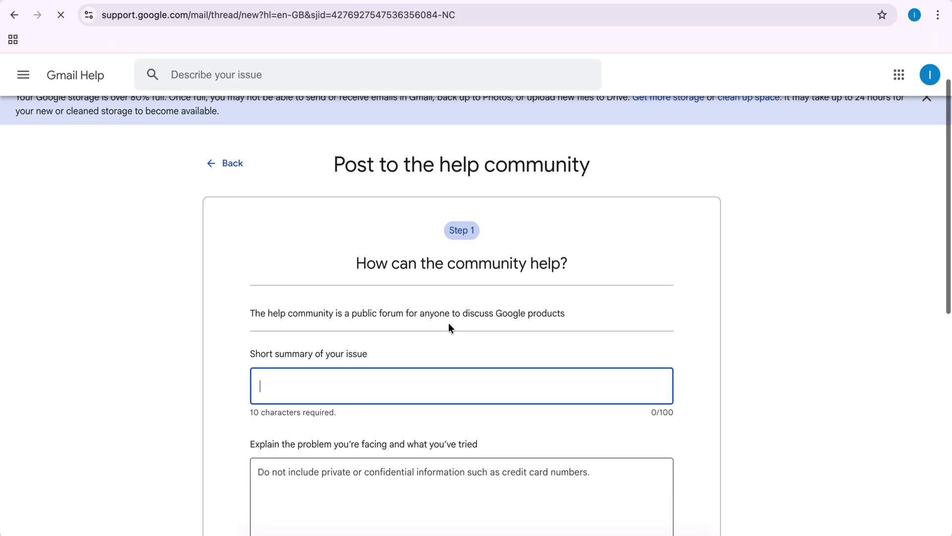
{"action": "scroll", "coordinate": [339, 383], "scroll_direction": "down", "scroll_amount": 1}
{"action": "left_click", "coordinate": [403, 235]}
{"action": "left_click", "coordinate": [384, 321]}
{"action": "type", "text": "How r"}
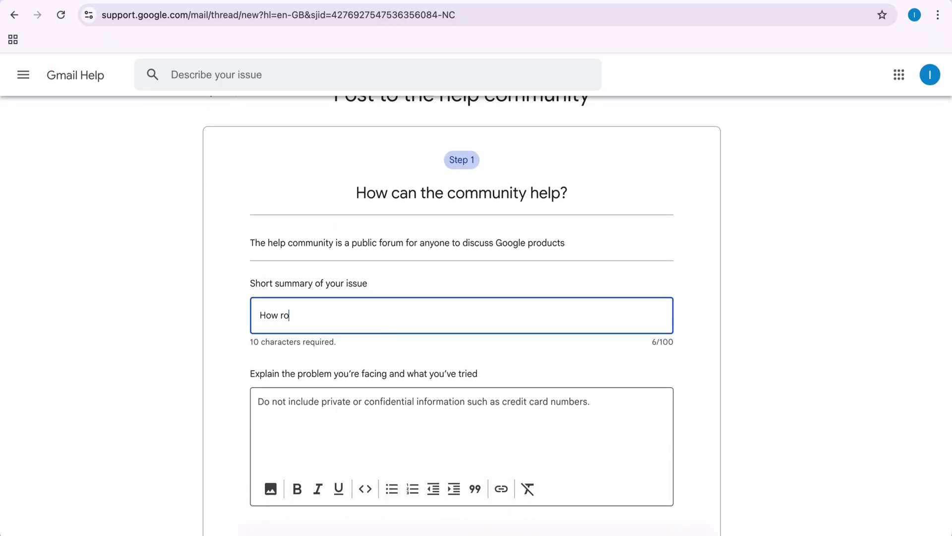
{"action": "type", "text": "o fix gmail not receiving emails on browser or desktop"}
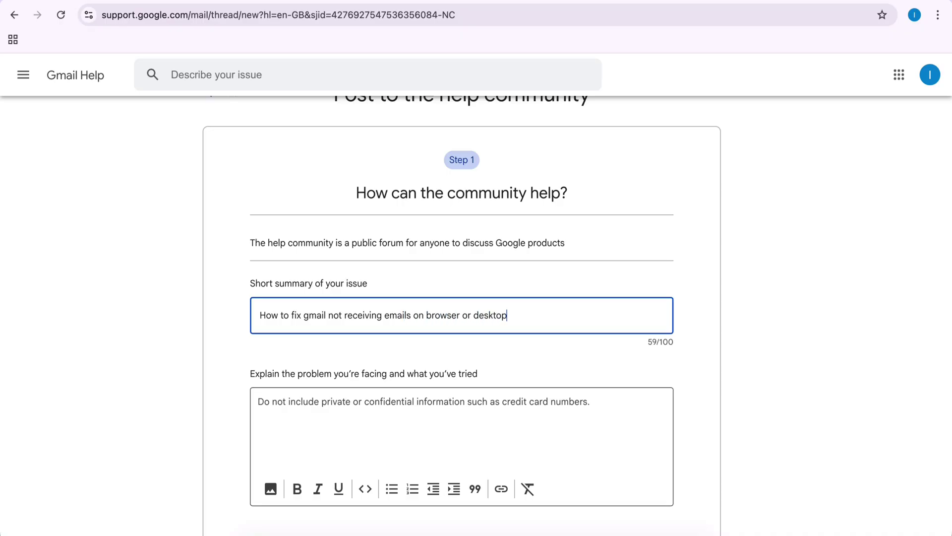
{"action": "scroll", "coordinate": [462, 335], "scroll_direction": "down", "scroll_amount": 3}
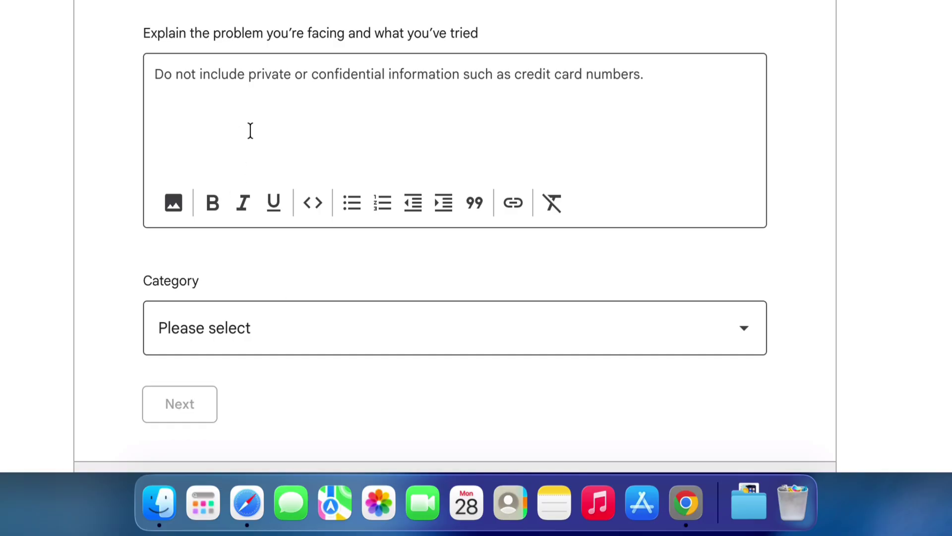
- Choose the Reading and Receiving Messages category and try moving to the similar content step
{"action": "left_click", "coordinate": [291, 335]}
{"action": "scroll", "coordinate": [290, 339], "scroll_direction": "down", "scroll_amount": 3}
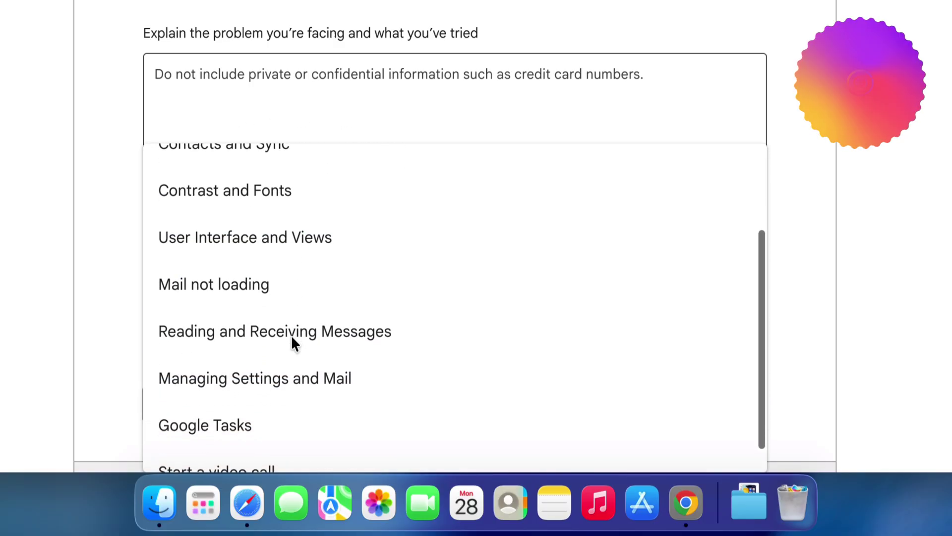
{"action": "left_click", "coordinate": [304, 300]}
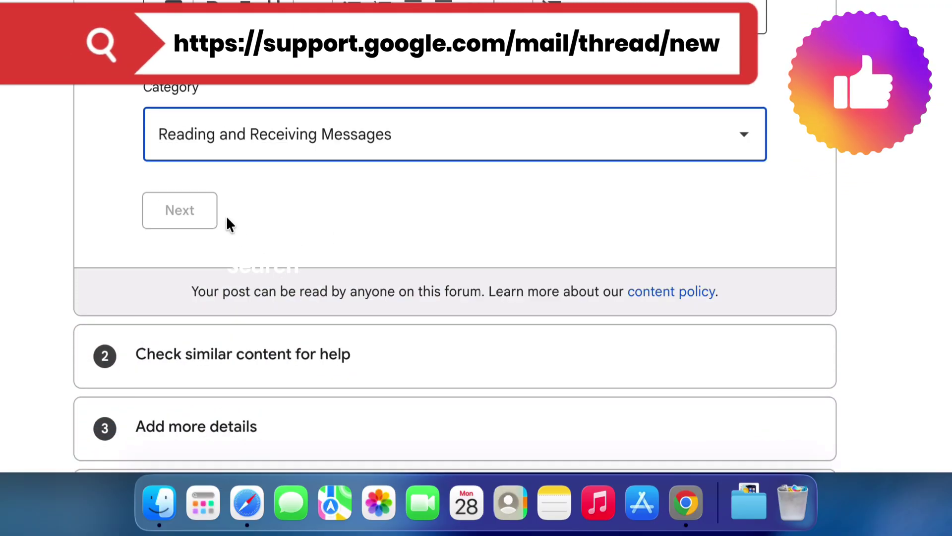
{"action": "scroll", "coordinate": [350, 305], "scroll_direction": "down", "scroll_amount": 5}
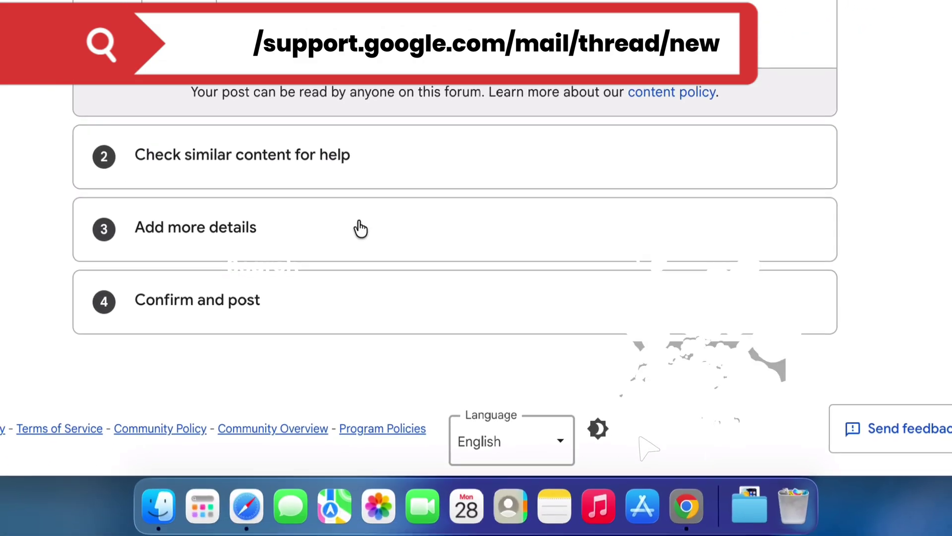
{"action": "scroll", "coordinate": [360, 226], "scroll_direction": "up", "scroll_amount": 2}
{"action": "scroll", "coordinate": [360, 226], "scroll_direction": "up", "scroll_amount": 3}
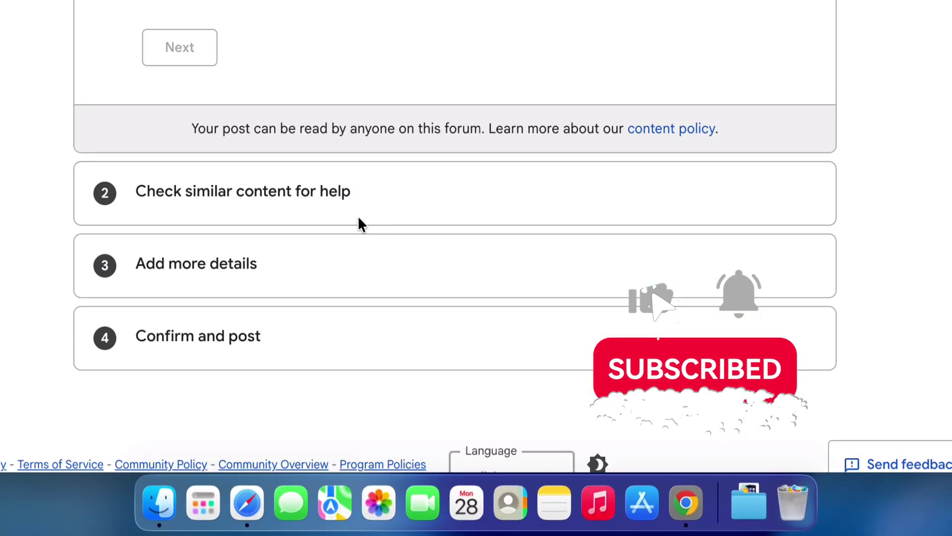
{"action": "scroll", "coordinate": [360, 226], "scroll_direction": "down", "scroll_amount": 5}
{"action": "left_click", "coordinate": [368, 172]}
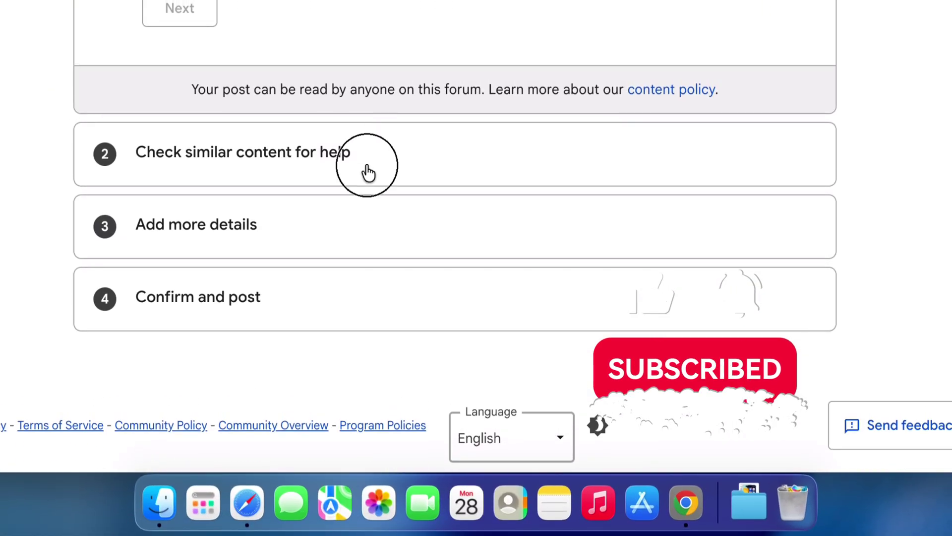